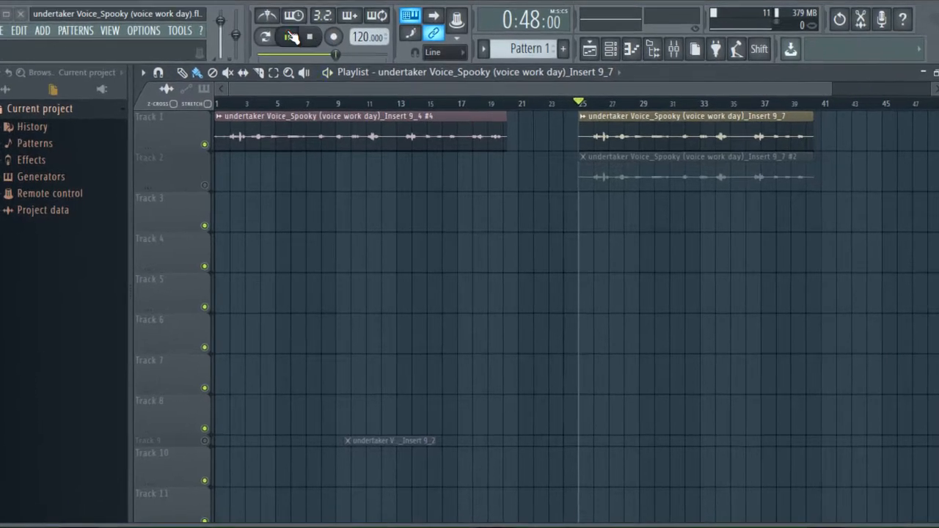
Step: Play the Track 1 voice clip from bar 25 with the mixer open to check Insert 10's levels, and pause playback
{"action": "left_click", "coordinate": [296, 49]}
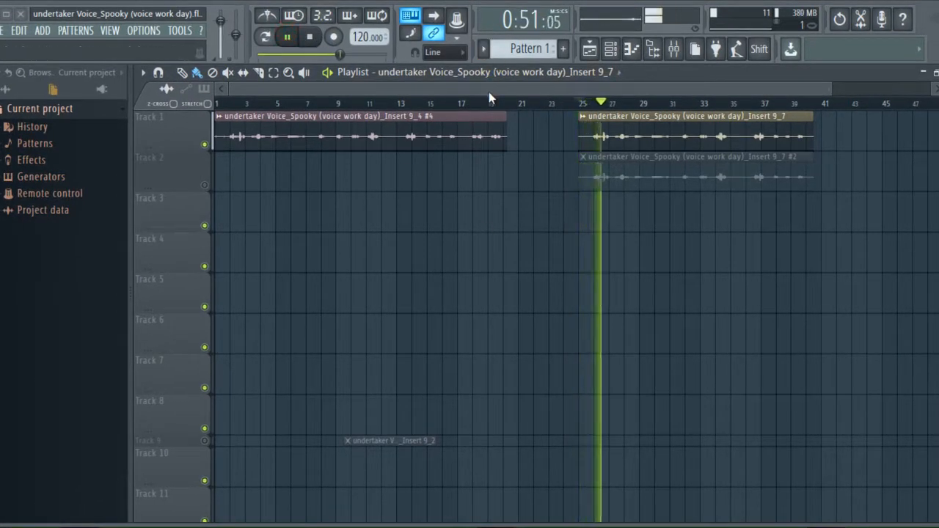
{"action": "left_click", "coordinate": [672, 49]}
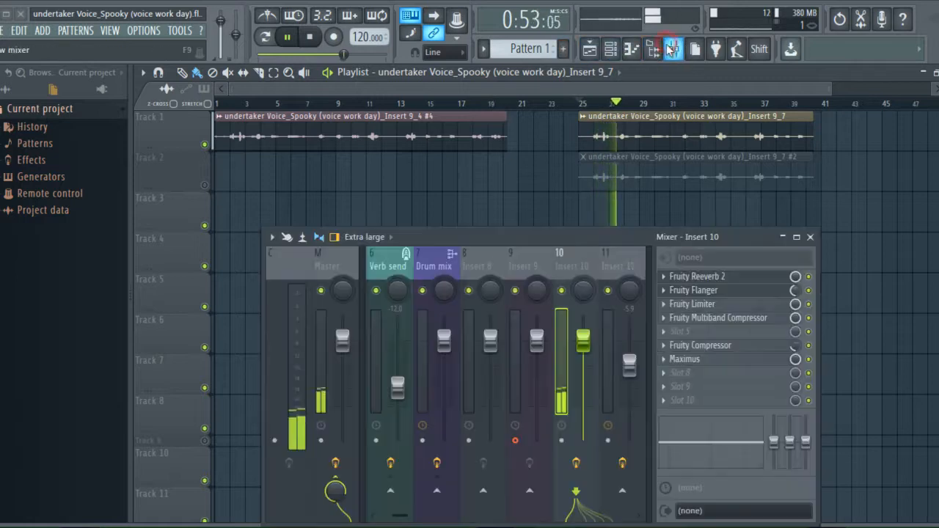
{"action": "left_click_drag", "start_coordinate": [613, 235], "coordinate": [626, 289]}
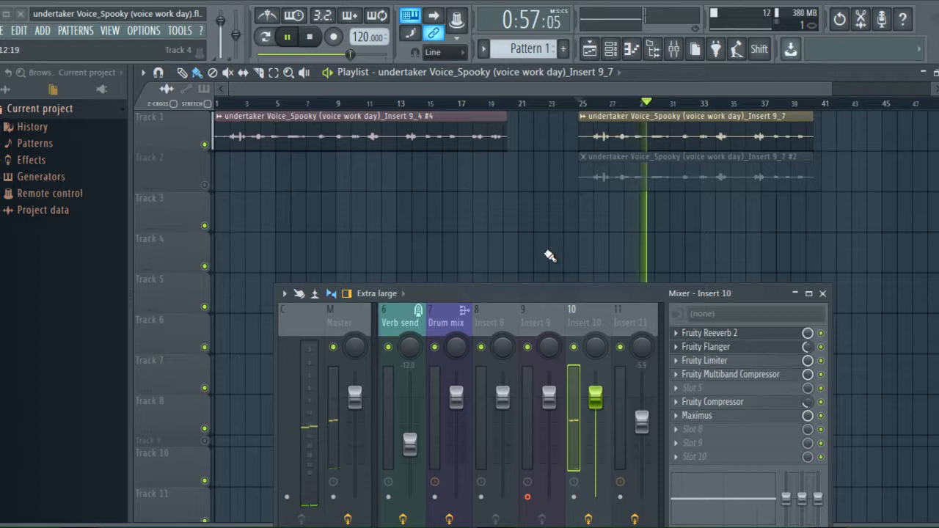
{"action": "left_click", "coordinate": [288, 37]}
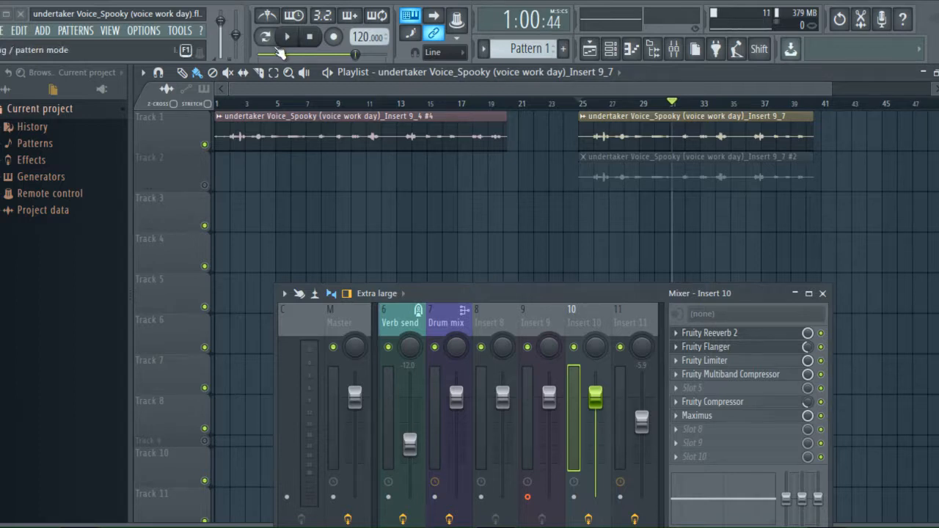
Step: Select Insert 11 in the mixer and unmute Track 2 in the playlist
{"action": "left_click", "coordinate": [637, 322]}
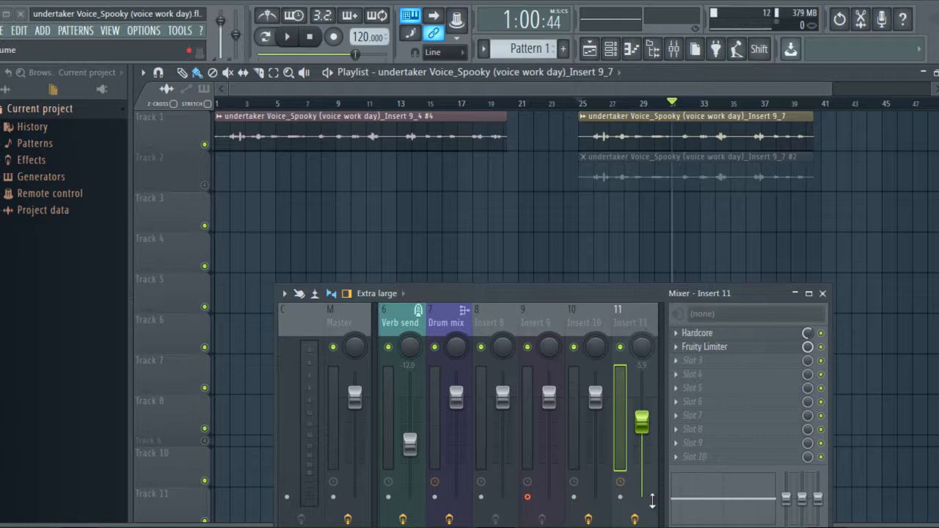
{"action": "left_click", "coordinate": [205, 184]}
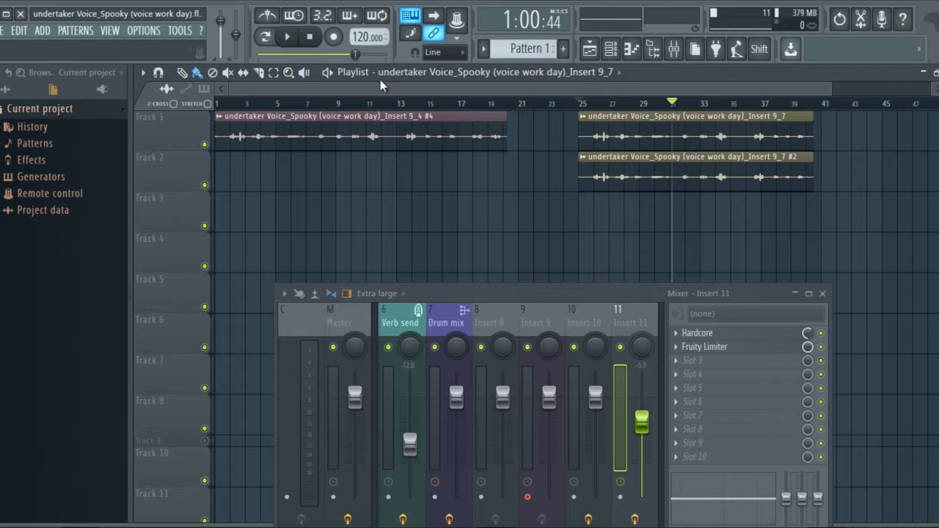
{"action": "key", "text": "space"}
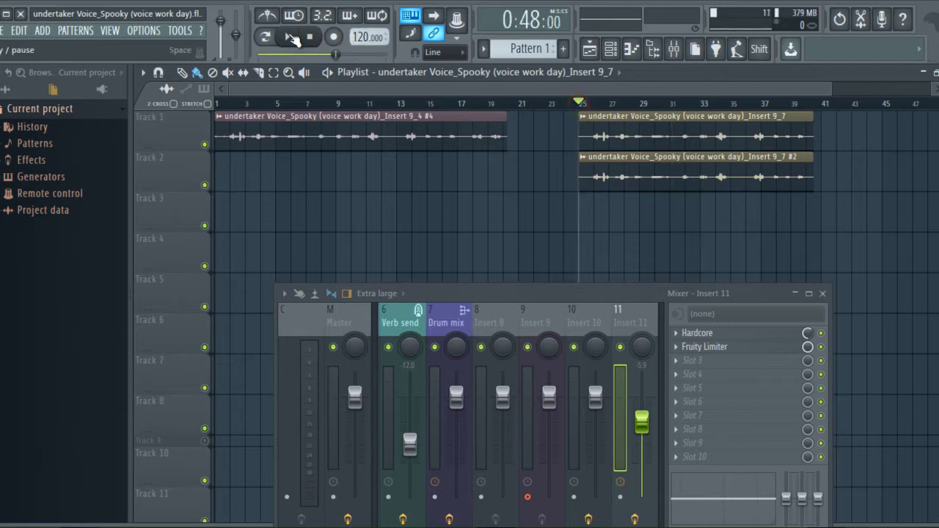
Step: Play both layered voice clips from bar 25, lower Insert 11's volume to -9.7 dB and pause playback
{"action": "left_click", "coordinate": [292, 39]}
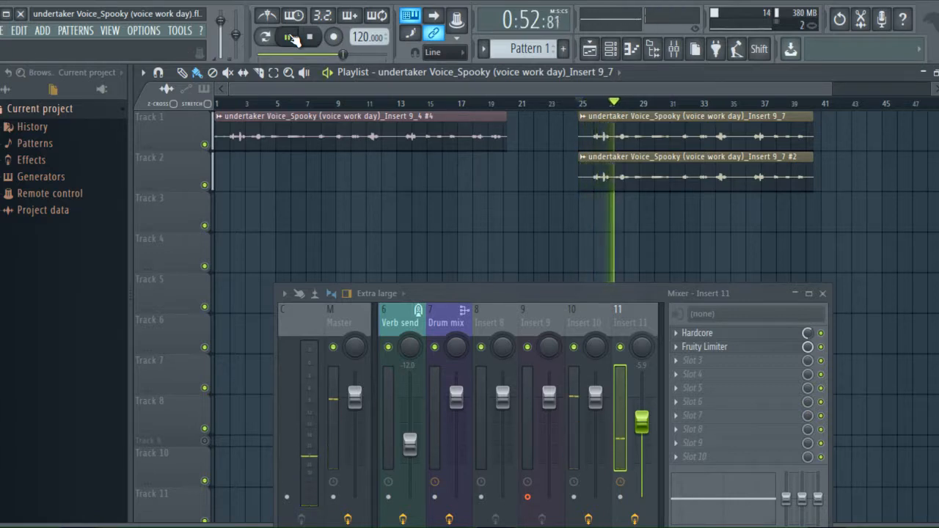
{"action": "left_click_drag", "start_coordinate": [643, 423], "coordinate": [649, 457]}
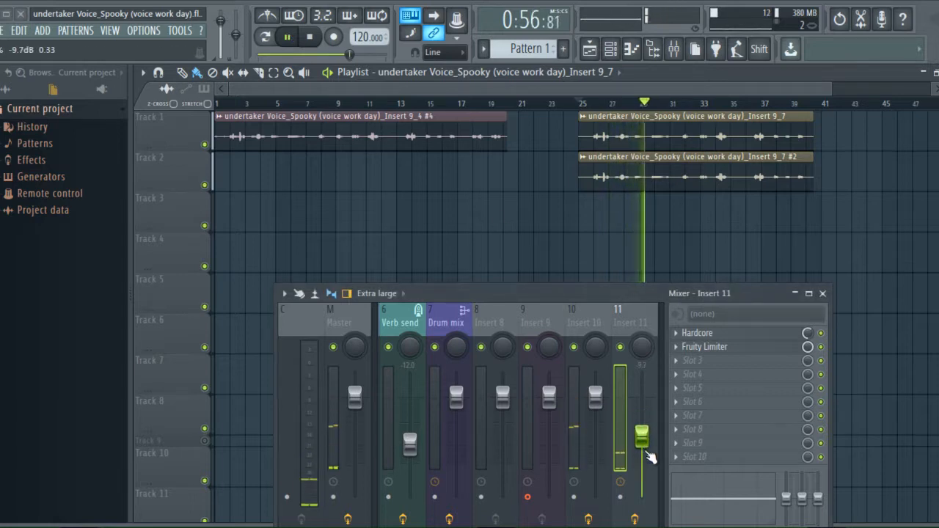
{"action": "left_click", "coordinate": [289, 40]}
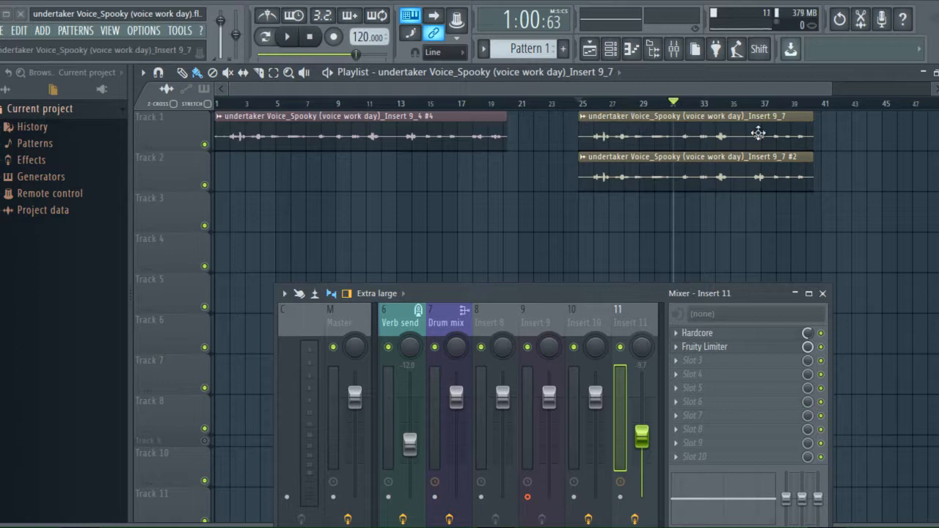
Step: Select Insert 10 and examine the settings of its Fruity Reeverb 2 effect, closing the effect window when done
{"action": "left_click", "coordinate": [585, 320]}
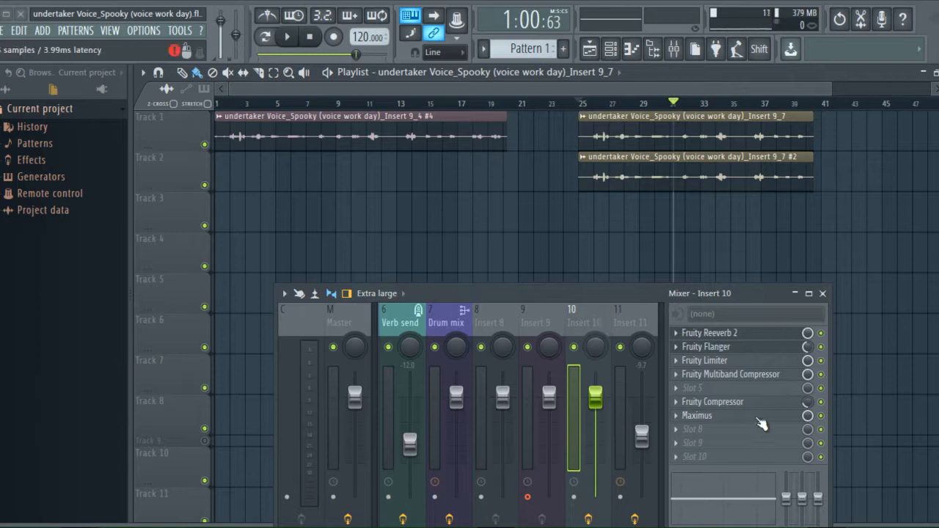
{"action": "left_click", "coordinate": [715, 333]}
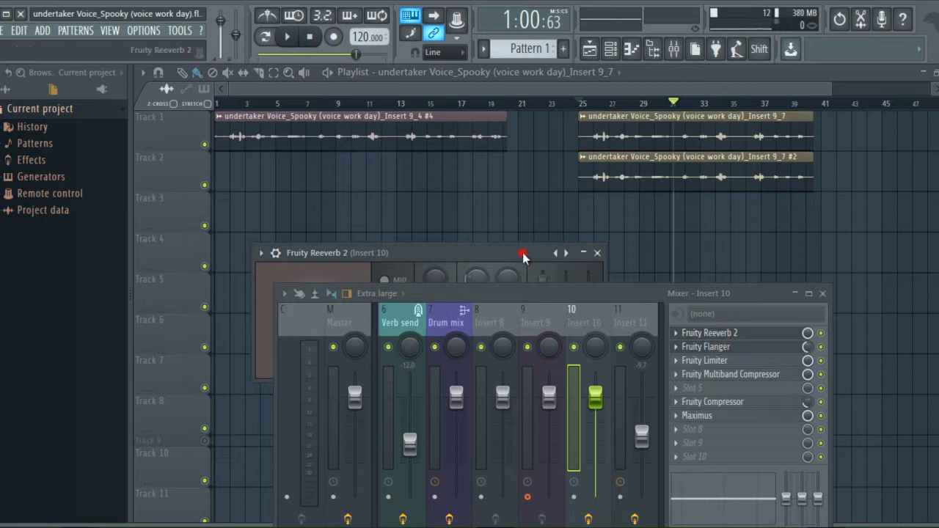
{"action": "left_click_drag", "start_coordinate": [523, 253], "coordinate": [542, 159]}
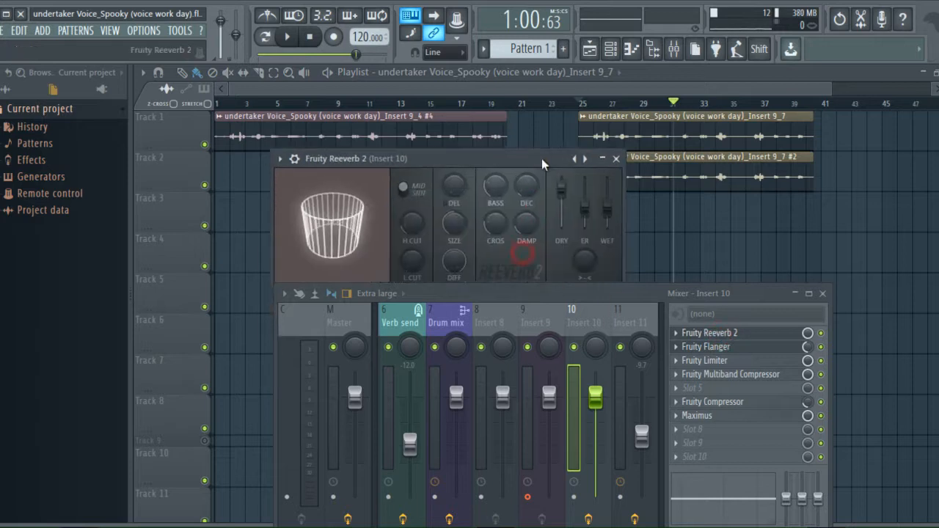
{"action": "left_click", "coordinate": [616, 159]}
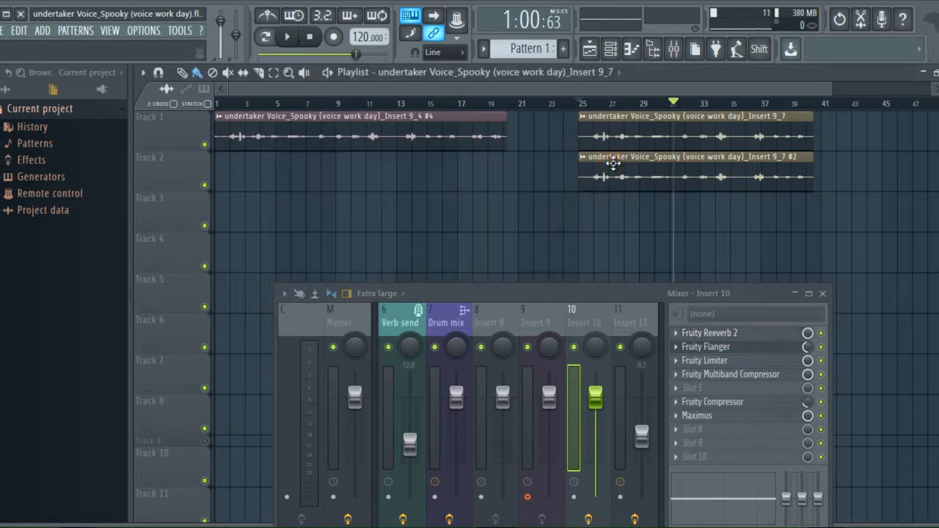
Step: Examine Insert 10's Fruity Flanger settings and its preset list, leaving the preset unchanged and closing the effect
{"action": "left_click", "coordinate": [742, 346]}
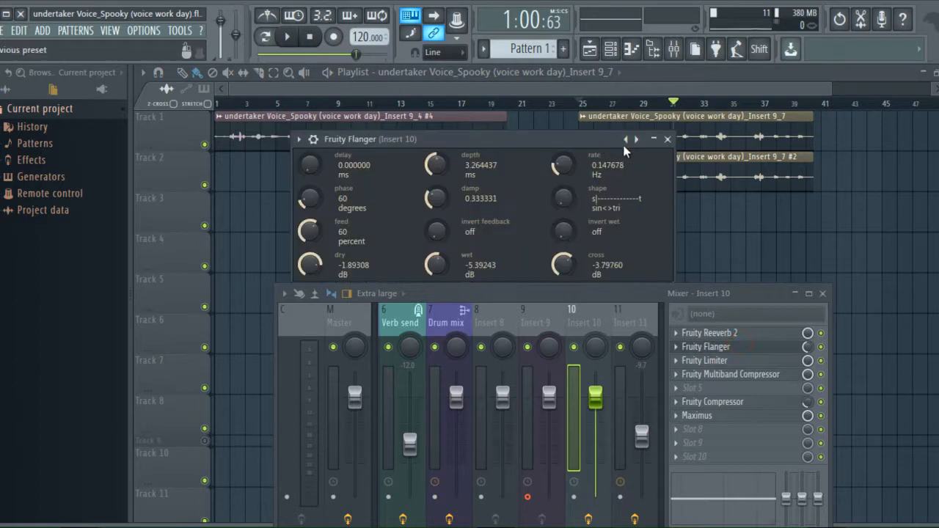
{"action": "right_click", "coordinate": [638, 139]}
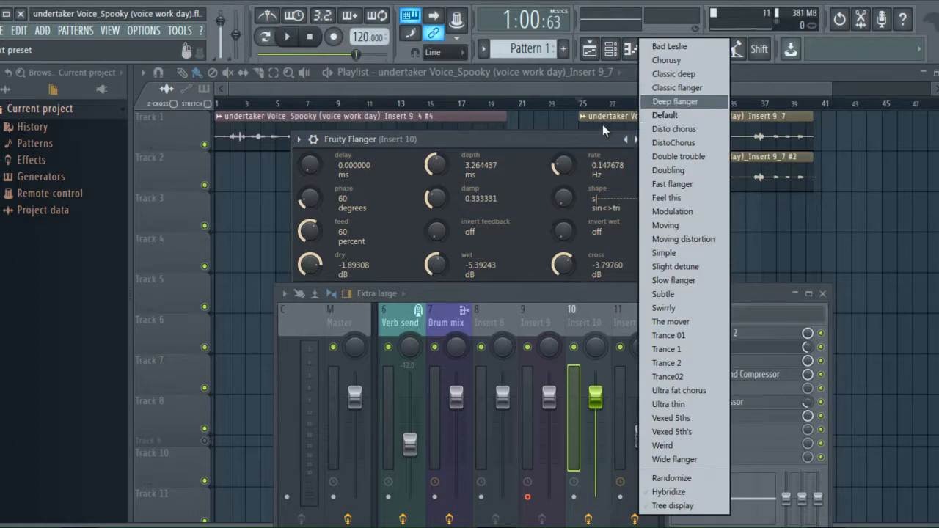
{"action": "left_click", "coordinate": [572, 138]}
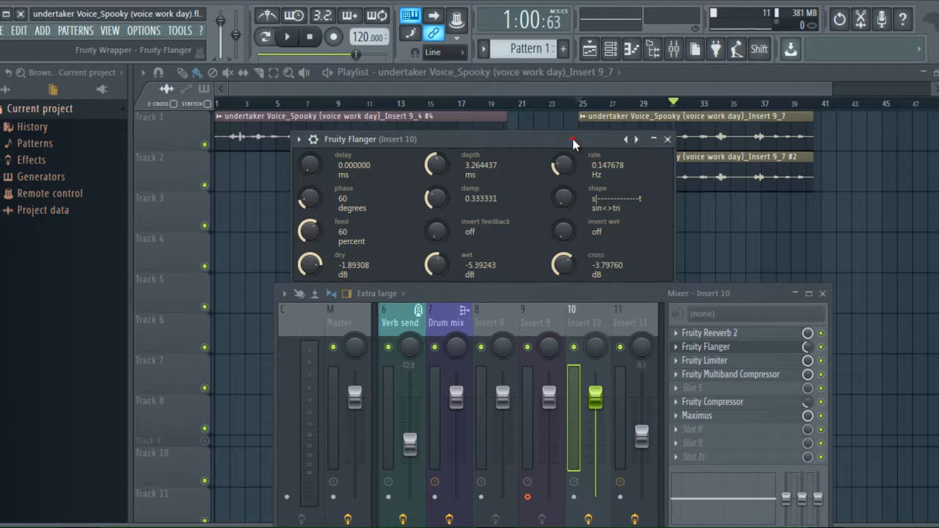
{"action": "left_click", "coordinate": [666, 136]}
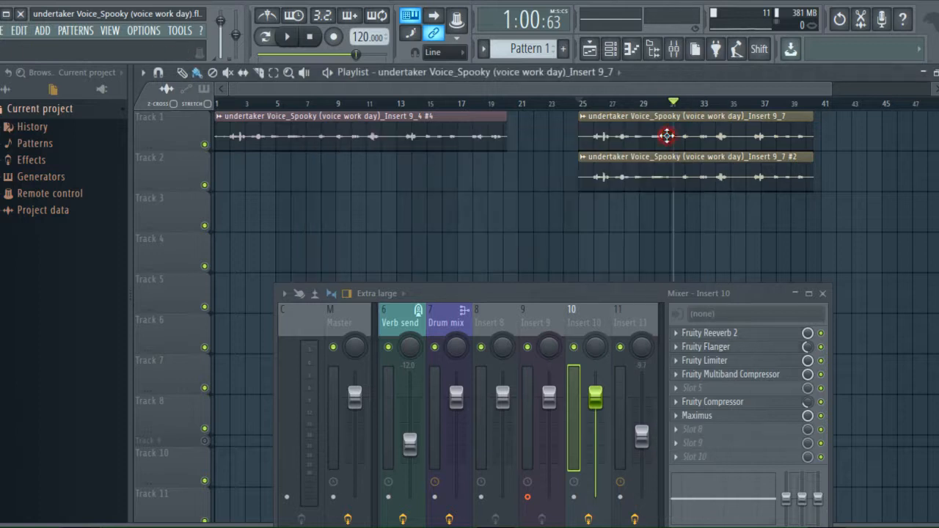
Step: Examine the low, mid and high band settings of Insert 10's Fruity Multiband Compressor, with the mixer moved clear of it
{"action": "left_click", "coordinate": [783, 377]}
{"action": "left_click_drag", "start_coordinate": [680, 290], "coordinate": [639, 324]}
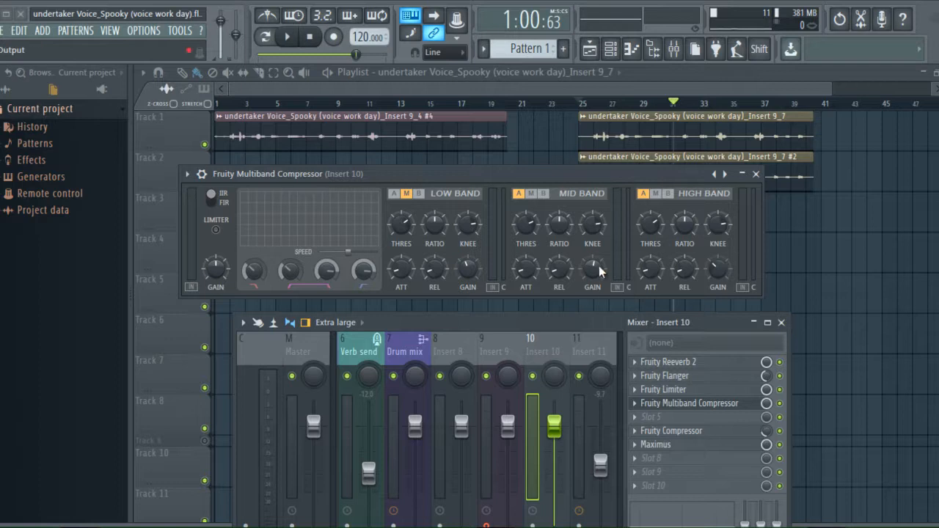
{"action": "left_click", "coordinate": [757, 175]}
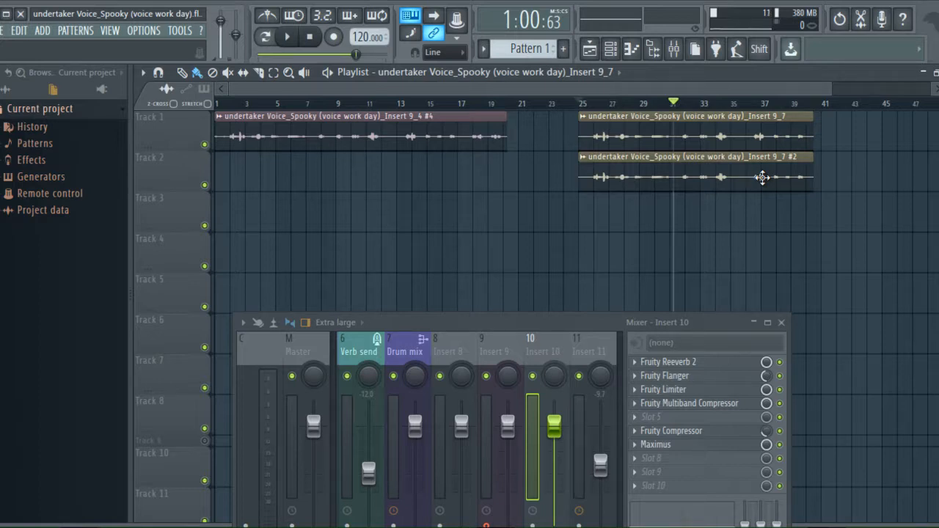
Step: Examine Insert 10's Fruity Compressor settings and its preset list without choosing a preset, and close the effect
{"action": "left_click", "coordinate": [689, 431]}
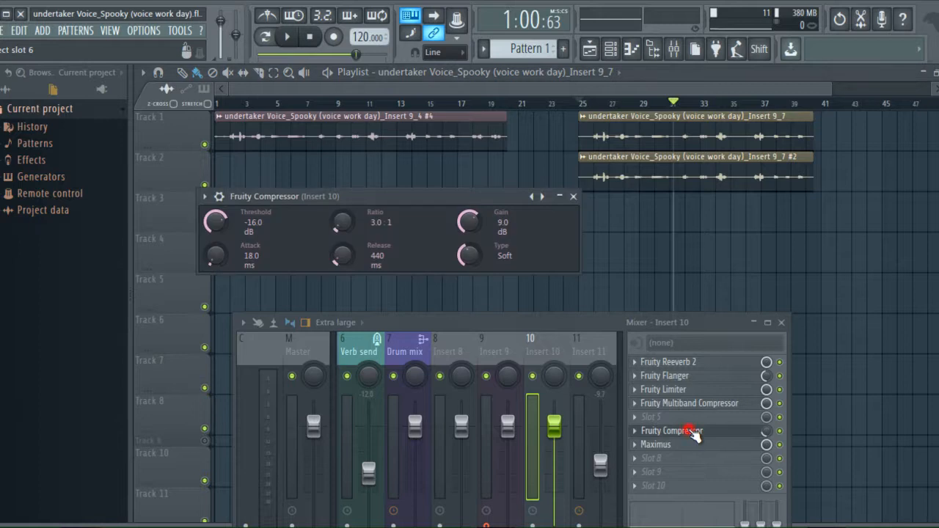
{"action": "right_click", "coordinate": [544, 198]}
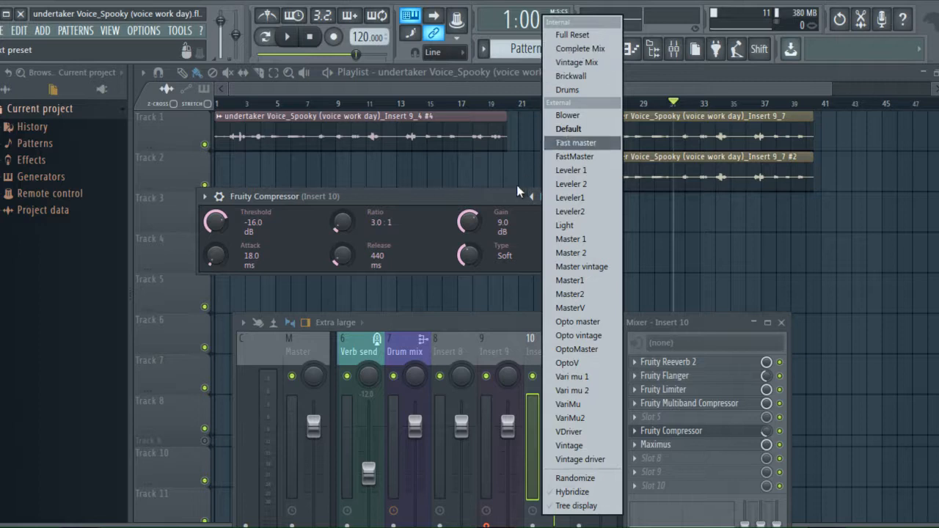
{"action": "left_click", "coordinate": [510, 202]}
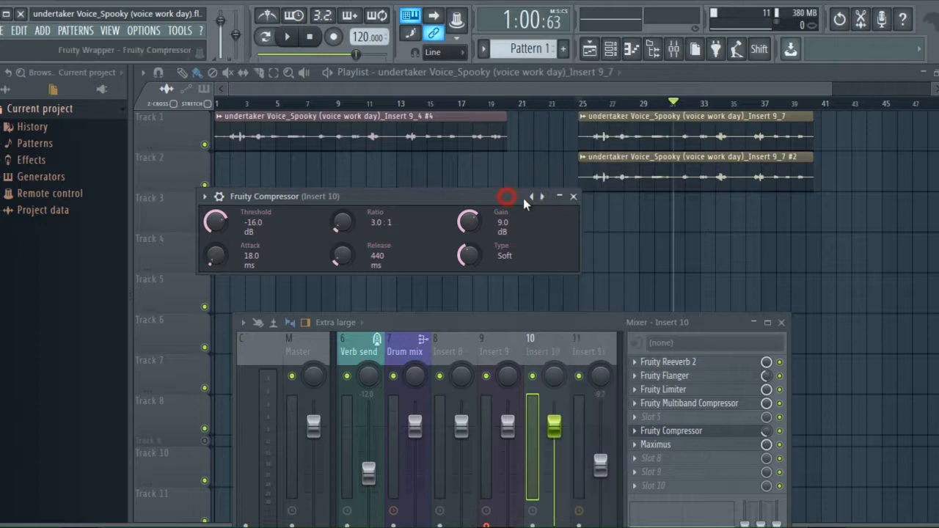
{"action": "left_click", "coordinate": [567, 200]}
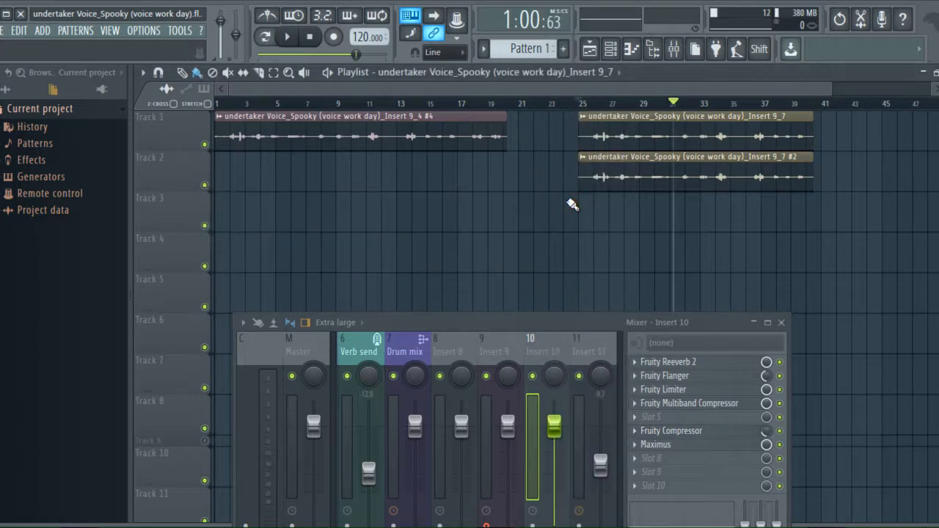
{"action": "left_click", "coordinate": [666, 431]}
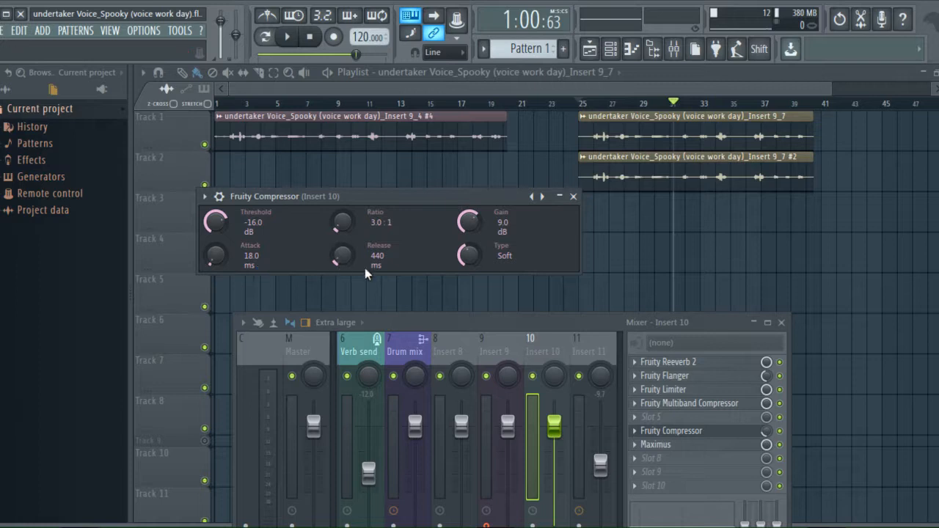
{"action": "left_click", "coordinate": [573, 196]}
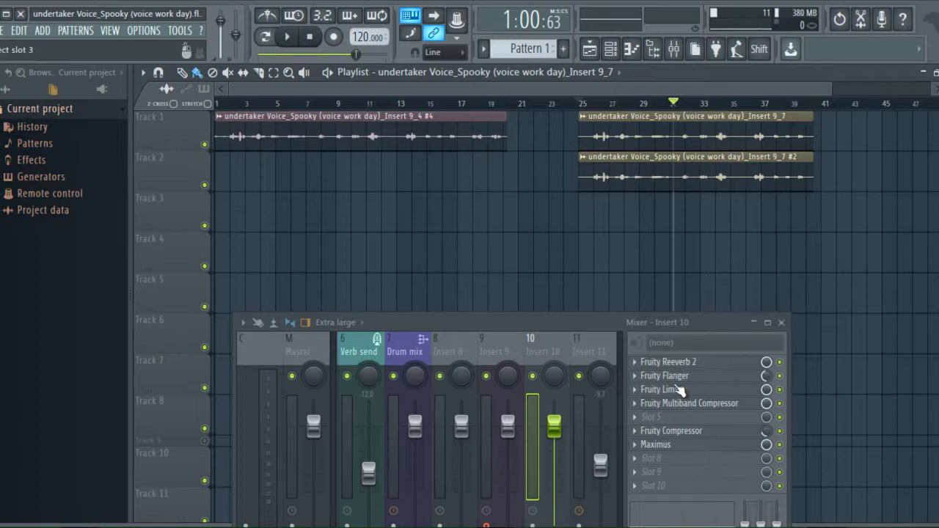
Step: Examine the high, low and mid band curves of Insert 10's Maximus, close it and restore the mixer's view of the effect slots
{"action": "left_click", "coordinate": [725, 445]}
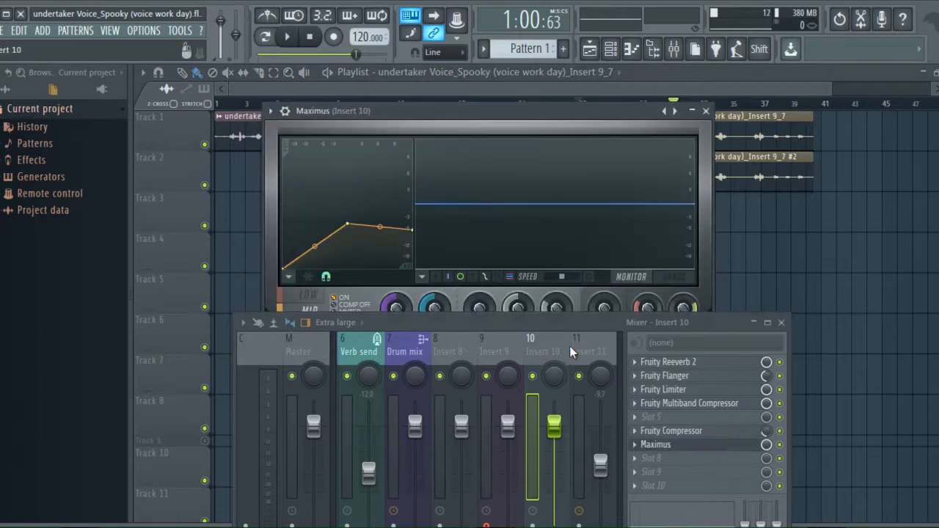
{"action": "left_click_drag", "start_coordinate": [561, 331], "coordinate": [563, 385]}
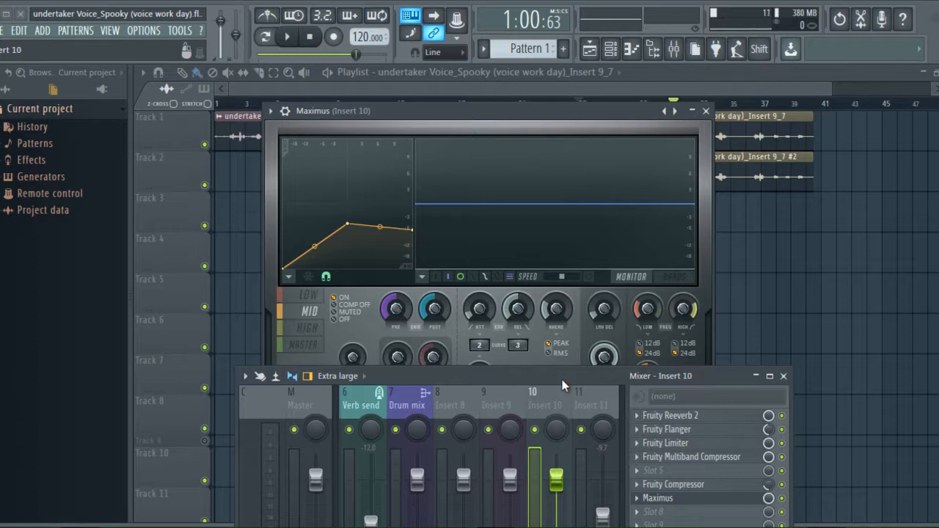
{"action": "left_click_drag", "start_coordinate": [544, 378], "coordinate": [532, 405]}
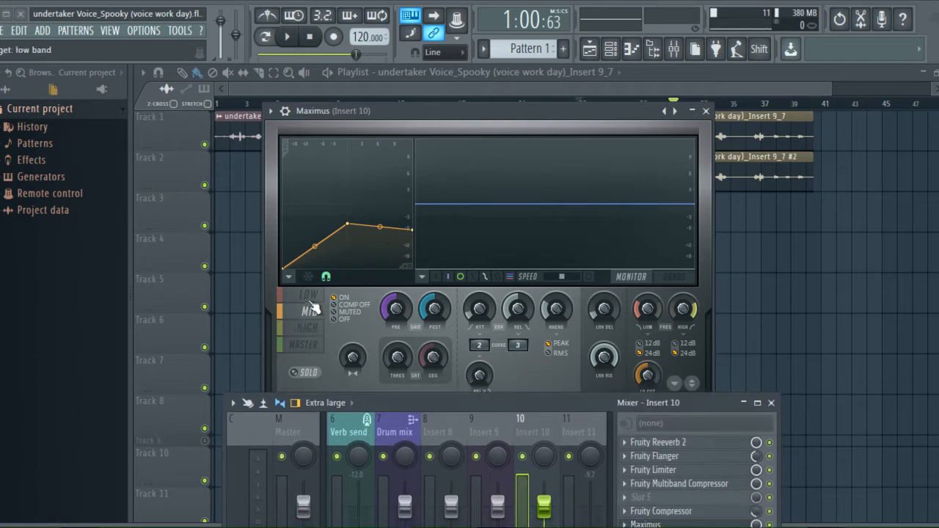
{"action": "left_click", "coordinate": [309, 329]}
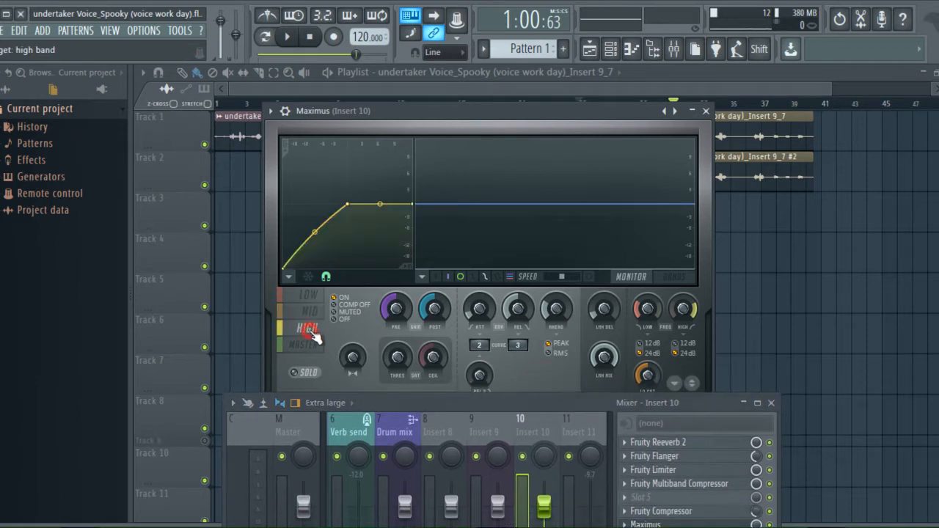
{"action": "left_click", "coordinate": [308, 297]}
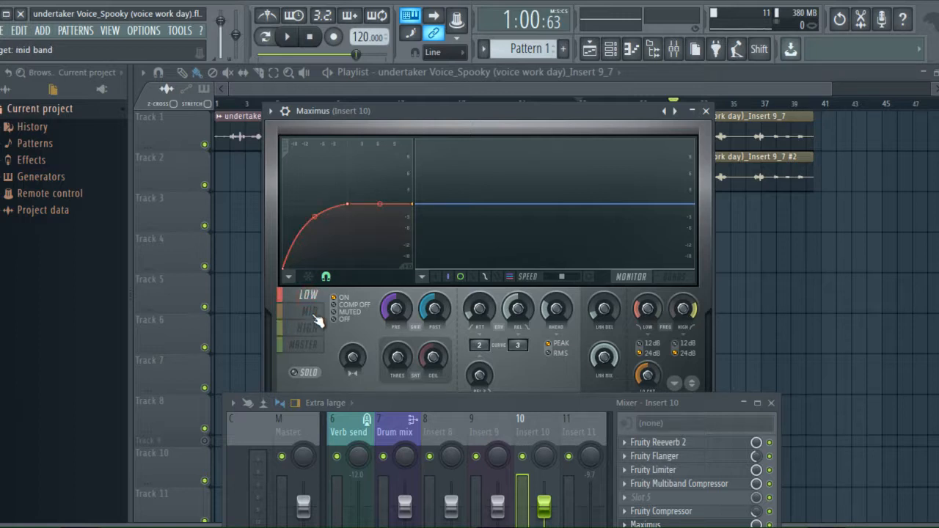
{"action": "left_click", "coordinate": [312, 315]}
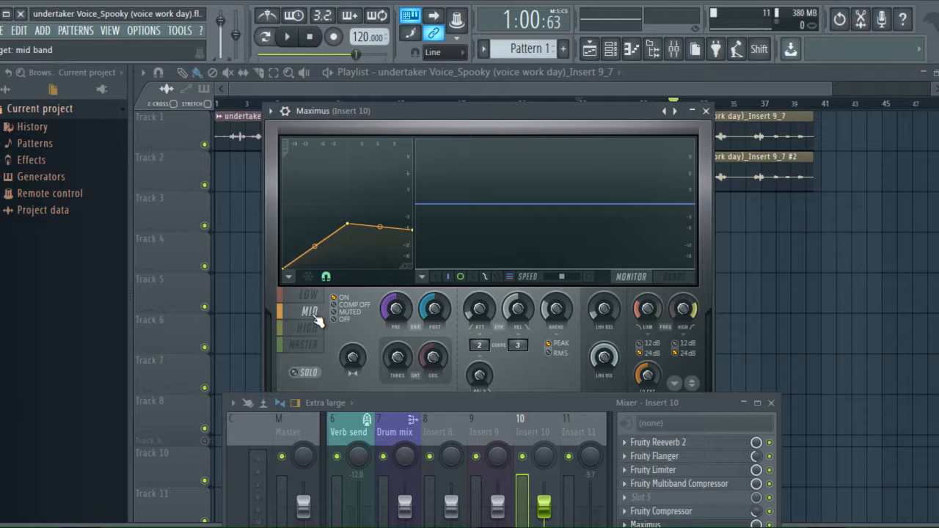
{"action": "left_click", "coordinate": [309, 332]}
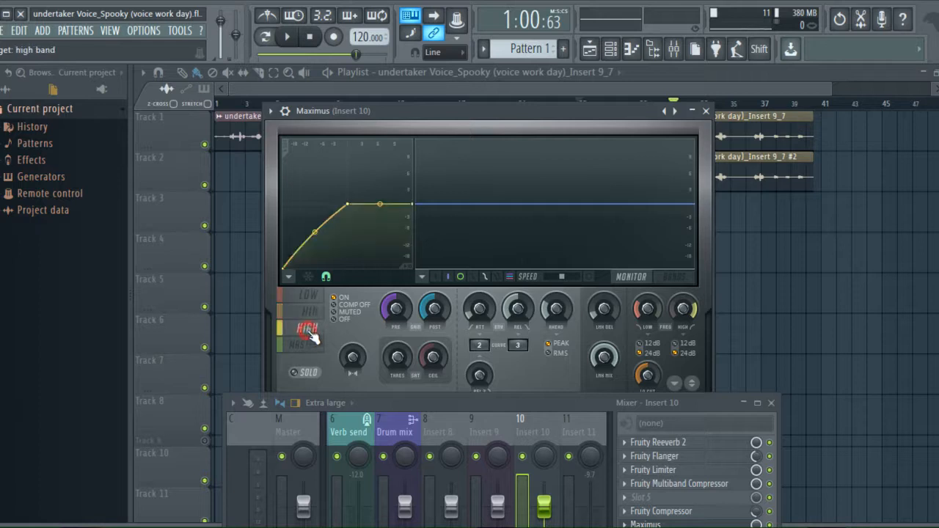
{"action": "left_click", "coordinate": [706, 110]}
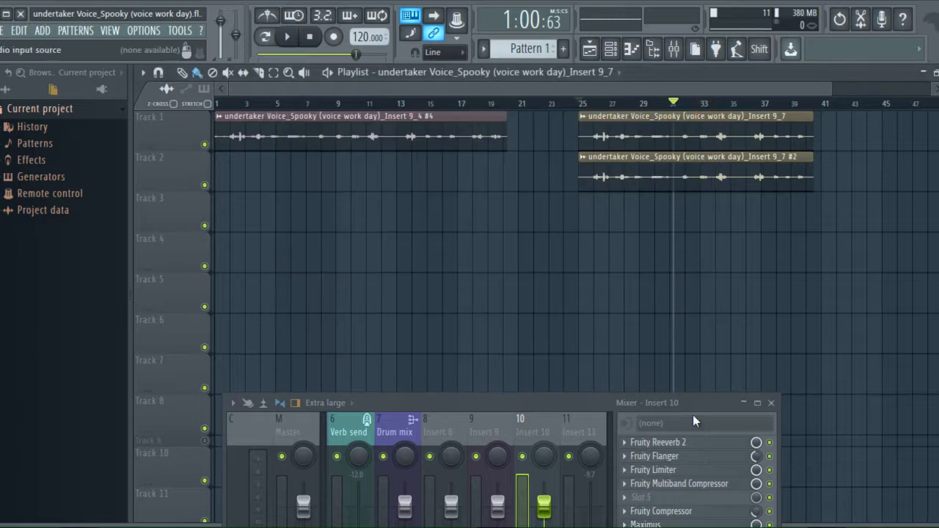
{"action": "left_click_drag", "start_coordinate": [695, 408], "coordinate": [725, 324]}
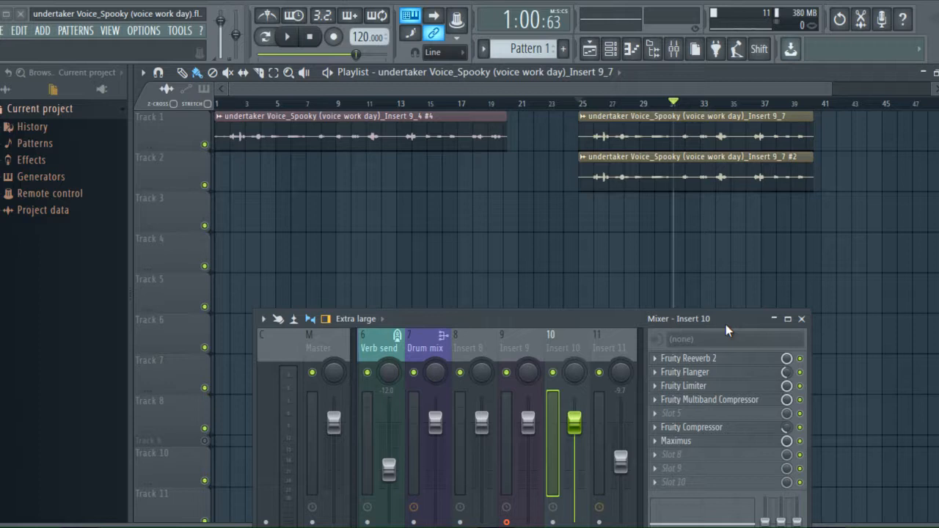
Step: Examine Insert 11's Hardcore distortion and delay pedals and its empty pedal slots, with the mixer moved clear of the effect
{"action": "left_click", "coordinate": [606, 350]}
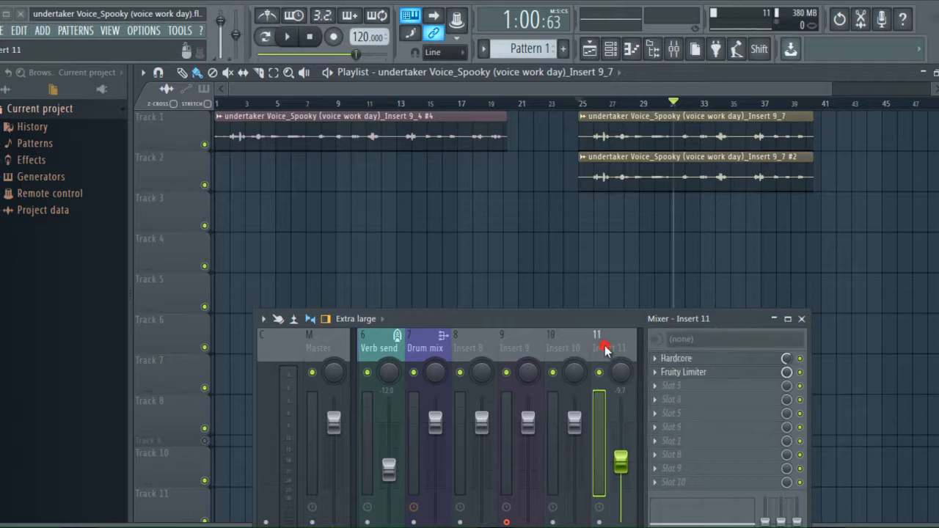
{"action": "left_click", "coordinate": [685, 360]}
{"action": "left_click_drag", "start_coordinate": [593, 320], "coordinate": [846, 366]}
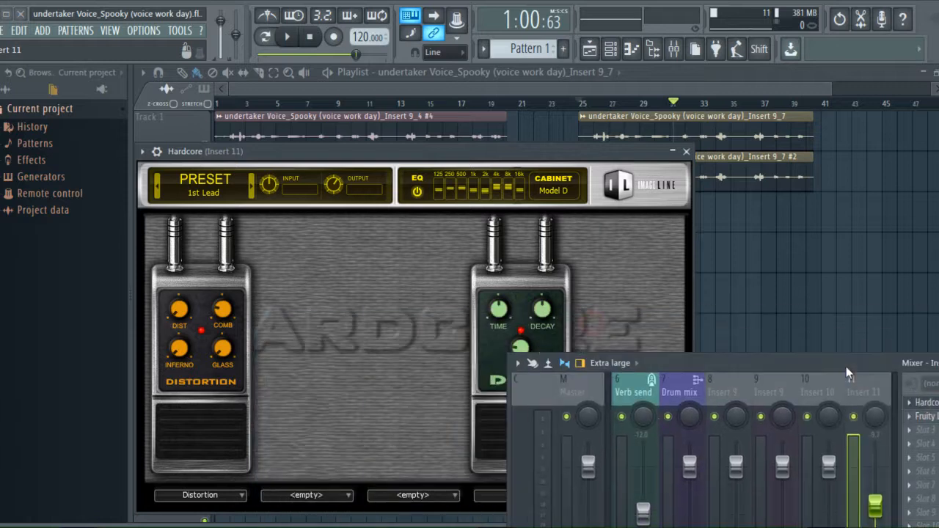
{"action": "left_click_drag", "start_coordinate": [569, 159], "coordinate": [567, 82]}
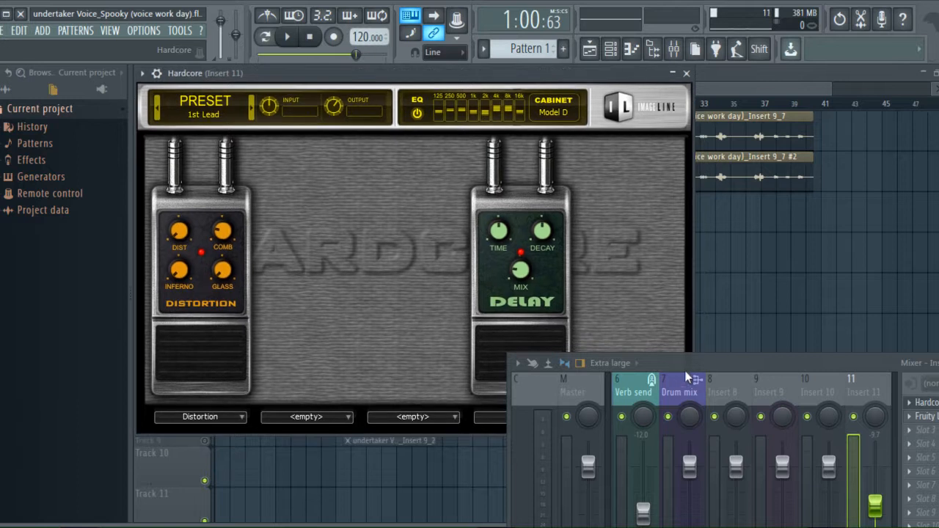
{"action": "left_click_drag", "start_coordinate": [691, 367], "coordinate": [669, 441]}
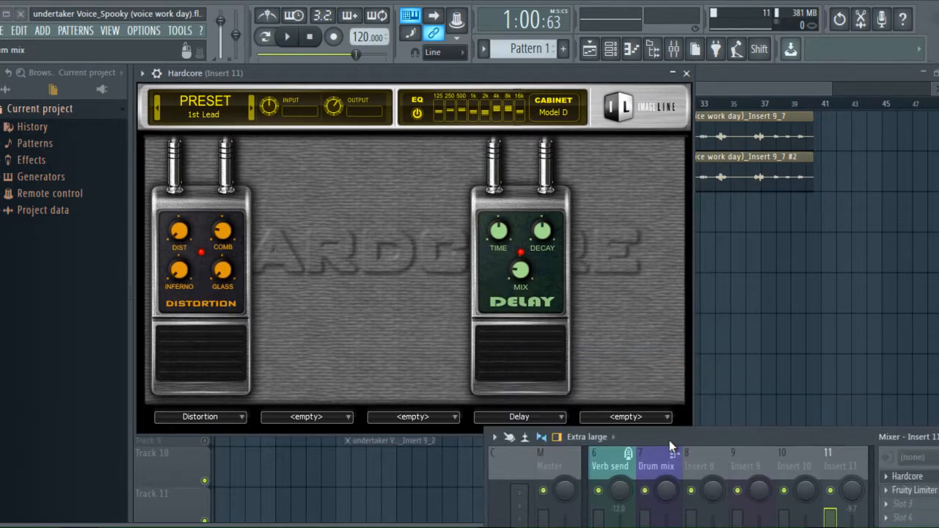
{"action": "left_click", "coordinate": [317, 419]}
{"action": "left_click", "coordinate": [317, 419]}
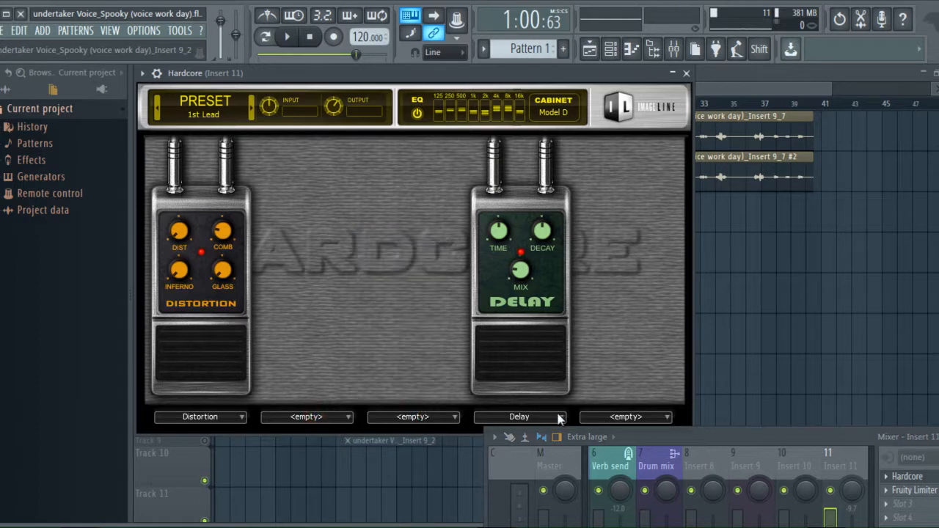
{"action": "left_click", "coordinate": [613, 419]}
{"action": "left_click", "coordinate": [609, 417]}
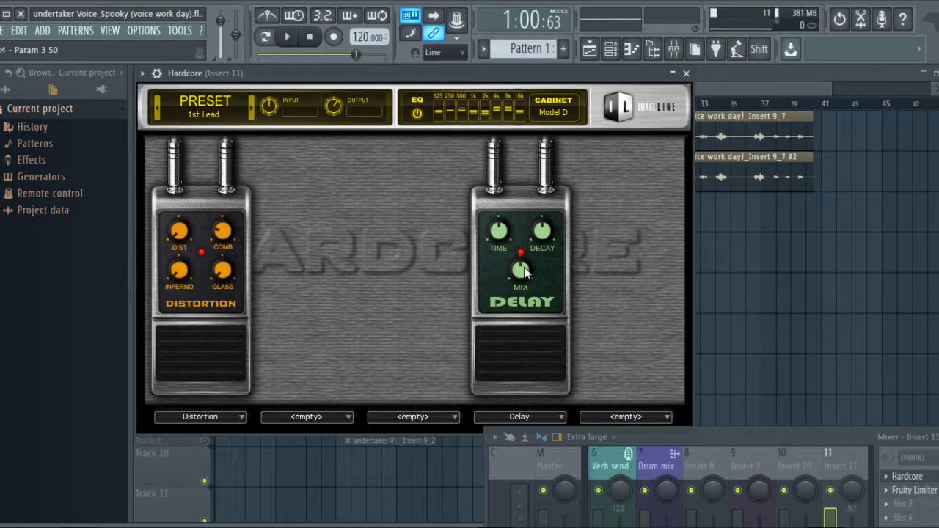
Step: Adjust the mix of Hardcore's delay pedal and the comb of its distortion pedal, and close the effect
{"action": "left_click_drag", "start_coordinate": [525, 271], "coordinate": [503, 330]}
{"action": "left_click_drag", "start_coordinate": [218, 235], "coordinate": [217, 231]}
{"action": "left_click_drag", "start_coordinate": [518, 270], "coordinate": [519, 273]}
{"action": "left_click", "coordinate": [687, 74]}
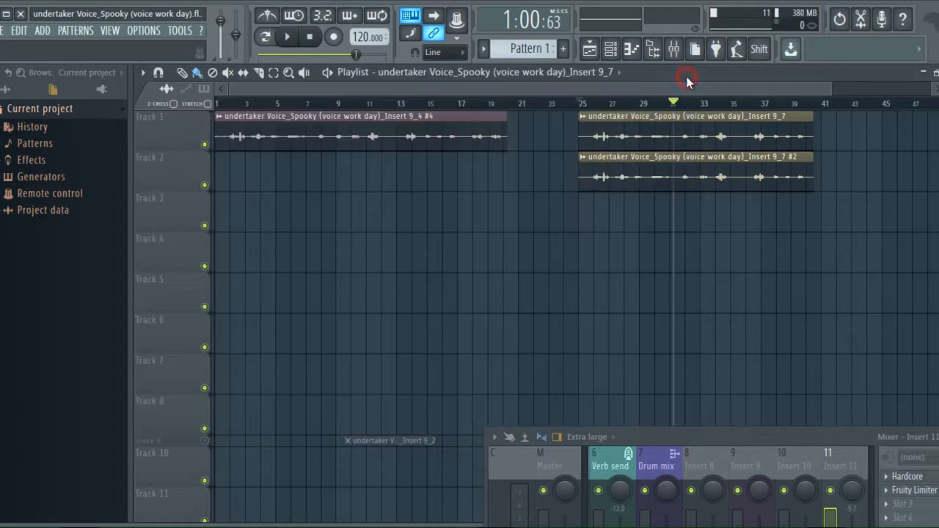
Step: Bring the mixer back into view and play the first few seconds of the Track 1 clip from bar 1
{"action": "left_click_drag", "start_coordinate": [789, 440], "coordinate": [536, 365]}
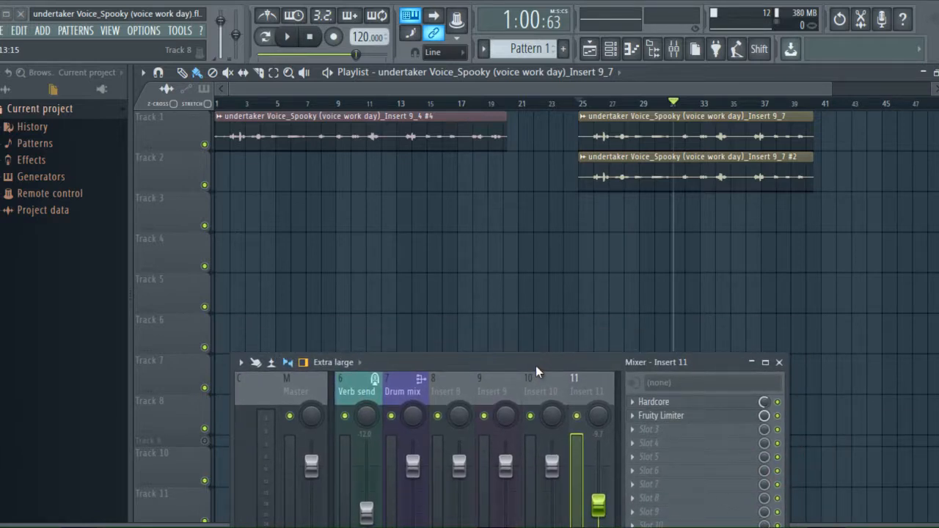
{"action": "left_click_drag", "start_coordinate": [535, 366], "coordinate": [544, 367]}
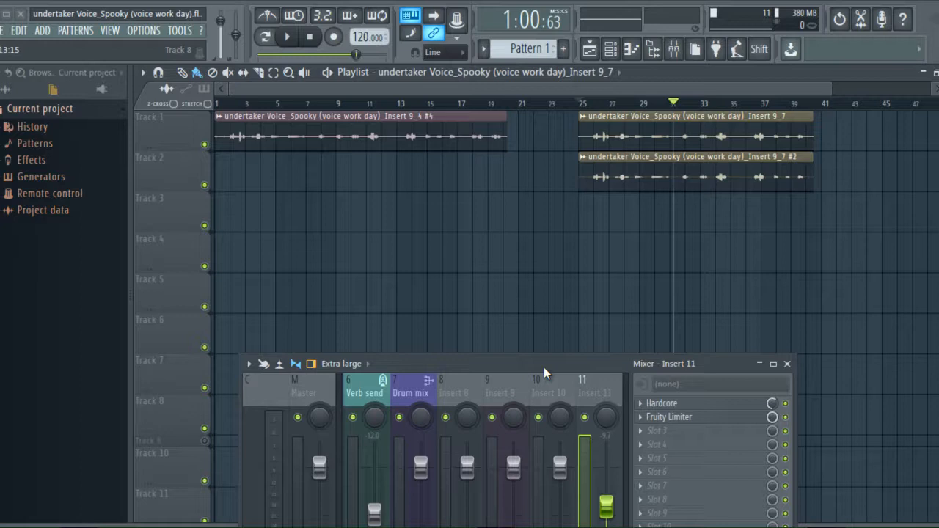
{"action": "left_click_drag", "start_coordinate": [543, 367], "coordinate": [574, 368]}
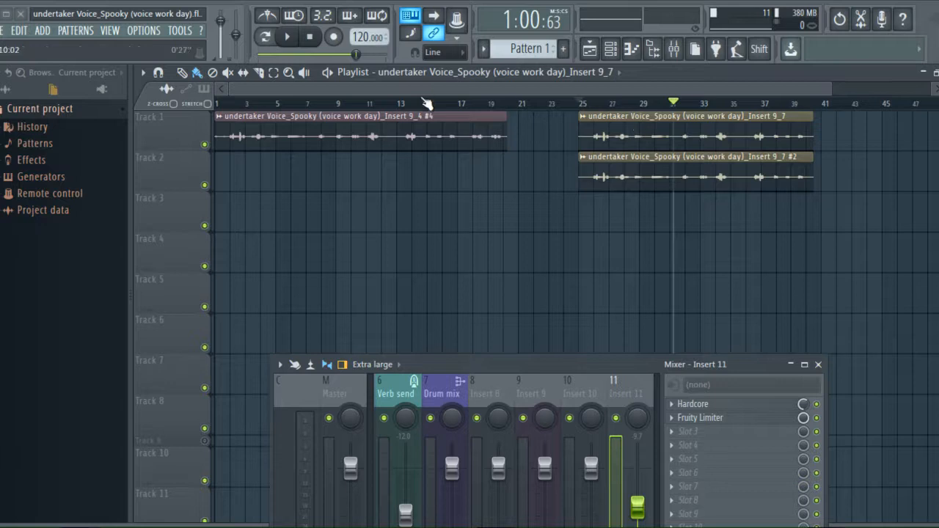
{"action": "left_click", "coordinate": [314, 38]}
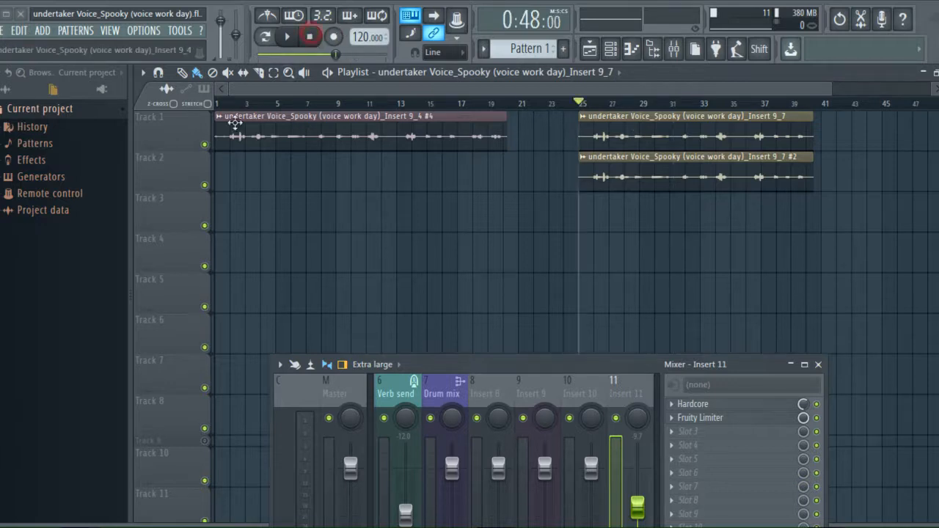
{"action": "left_click", "coordinate": [230, 104]}
{"action": "left_click", "coordinate": [224, 103]}
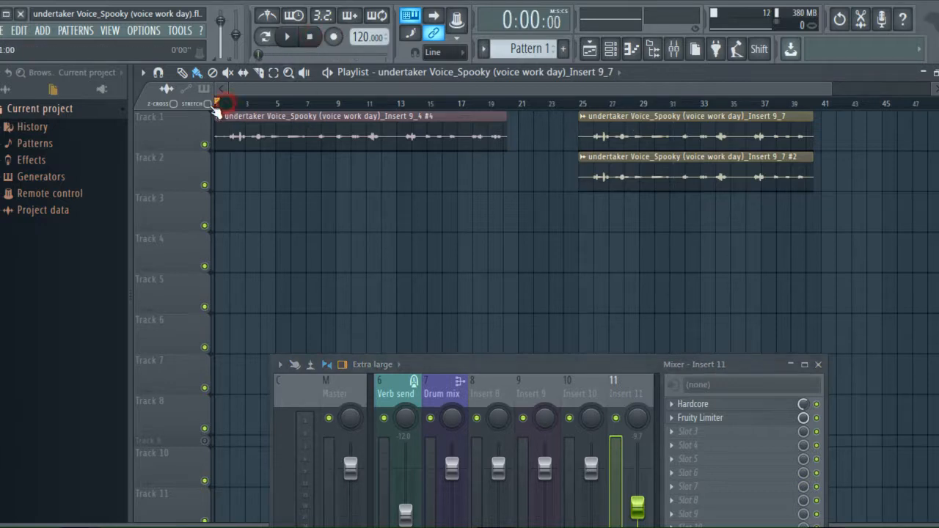
{"action": "left_click", "coordinate": [288, 36]}
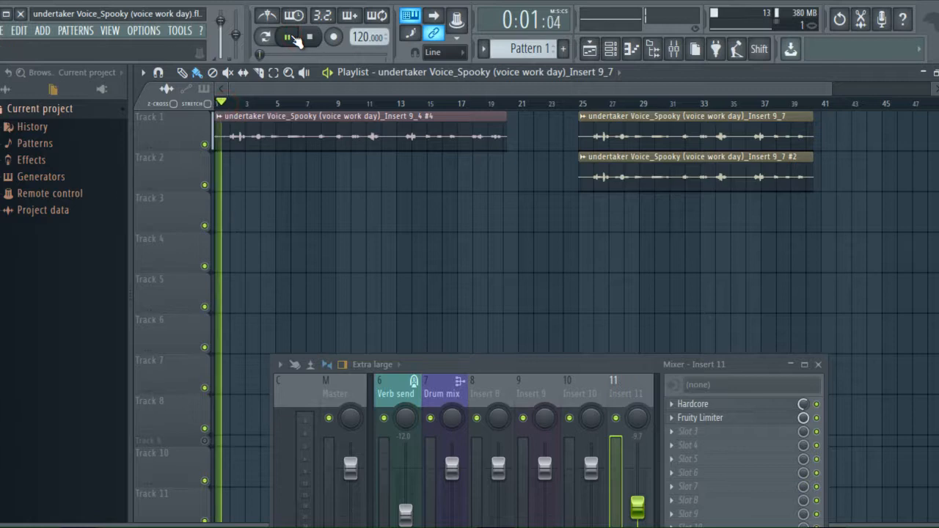
{"action": "left_click", "coordinate": [293, 38]}
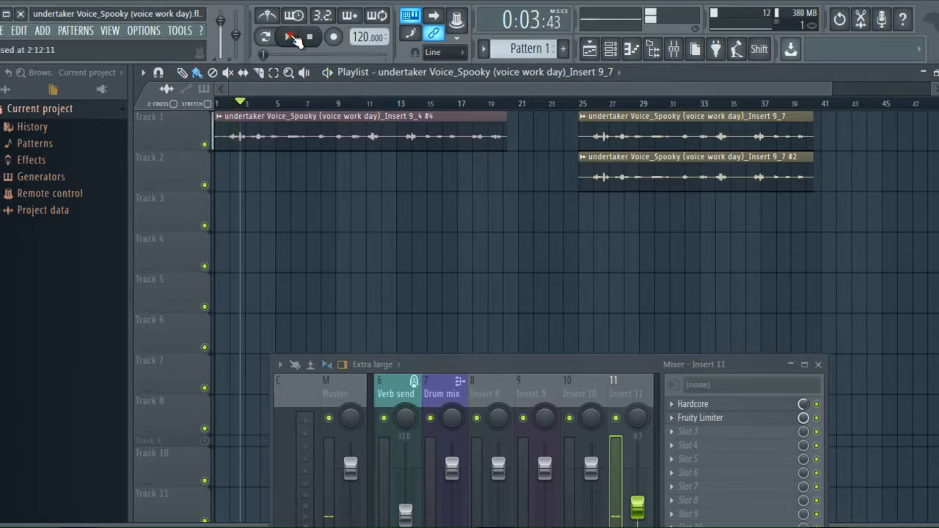
Step: Route the clip at the start of Track 1 directly to the Master mixer track and play it back
{"action": "left_click", "coordinate": [219, 116]}
{"action": "left_click", "coordinate": [271, 167]}
{"action": "left_click_drag", "start_coordinate": [603, 238], "coordinate": [603, 301]}
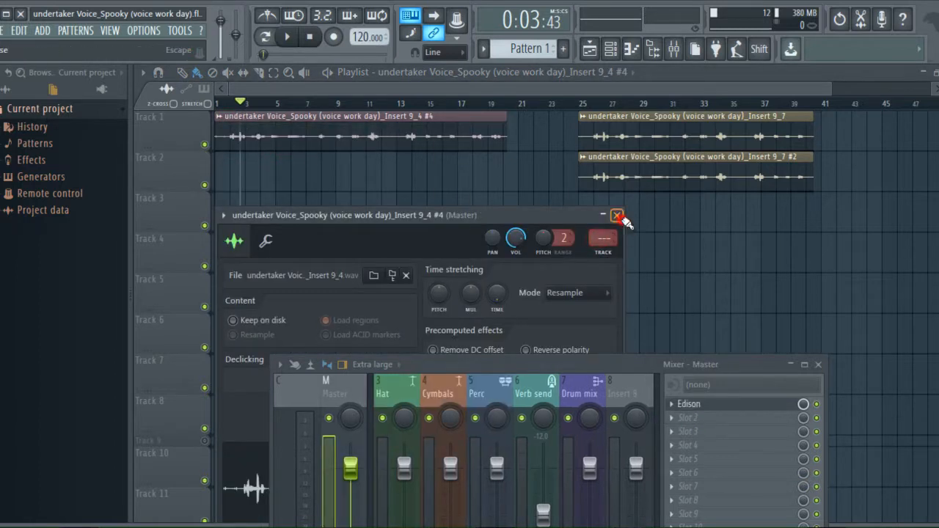
{"action": "left_click", "coordinate": [616, 215]}
{"action": "left_click", "coordinate": [288, 38]}
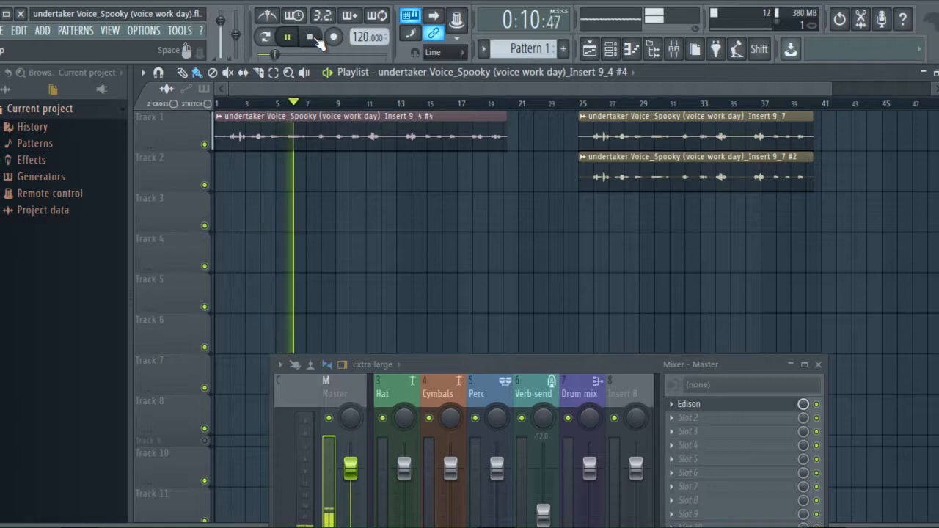
{"action": "left_click", "coordinate": [312, 37]}
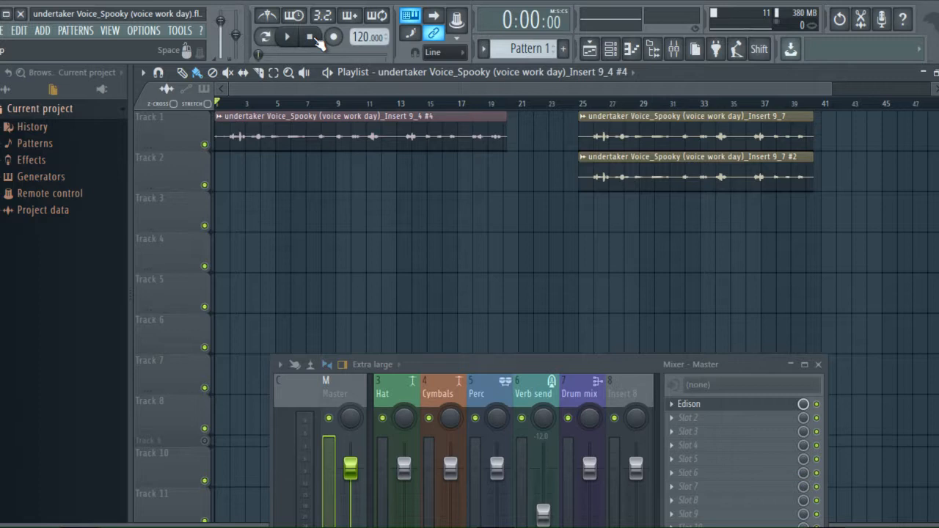
Step: Play the two layered Insert 9_7 clips on Tracks 1 and 2 from bar 25, pausing near their end
{"action": "left_click_drag", "start_coordinate": [420, 92], "coordinate": [489, 87]}
{"action": "left_click", "coordinate": [496, 102]}
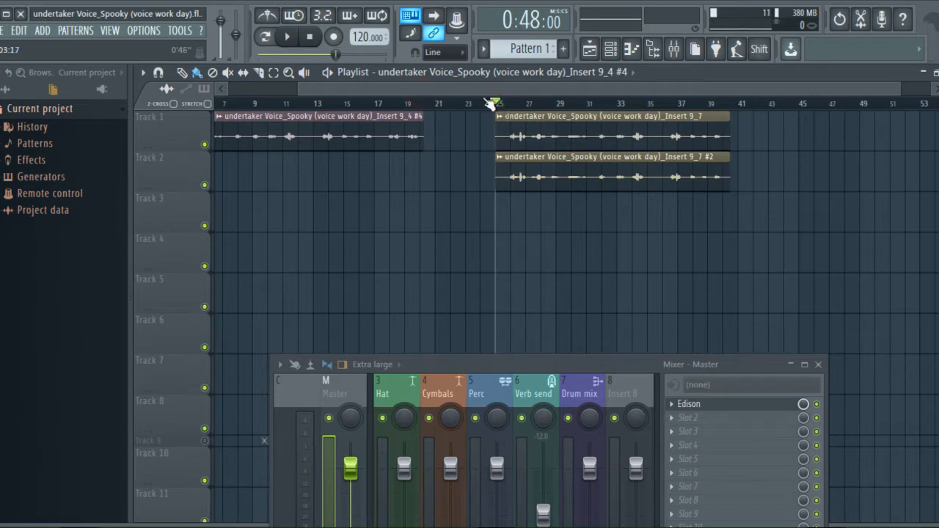
{"action": "left_click_drag", "start_coordinate": [480, 91], "coordinate": [522, 99]}
{"action": "left_click_drag", "start_coordinate": [605, 368], "coordinate": [615, 330]}
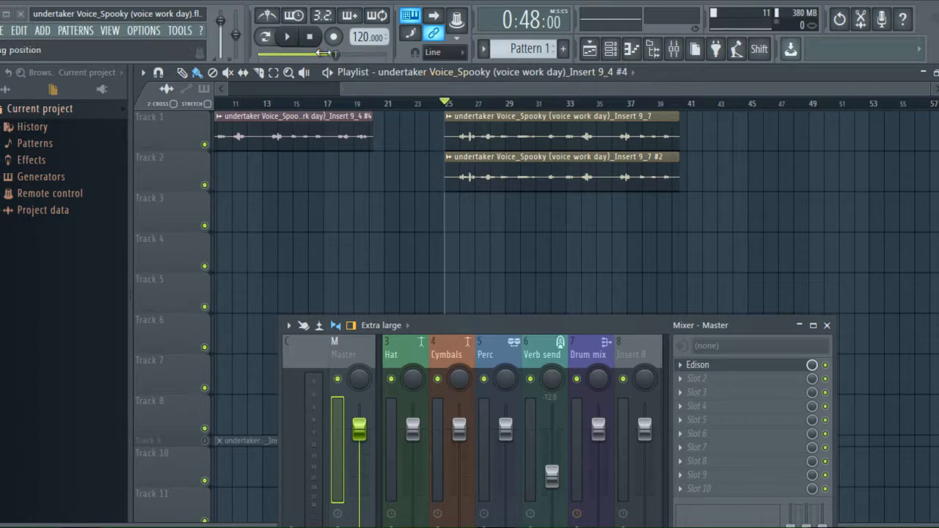
{"action": "left_click", "coordinate": [288, 38]}
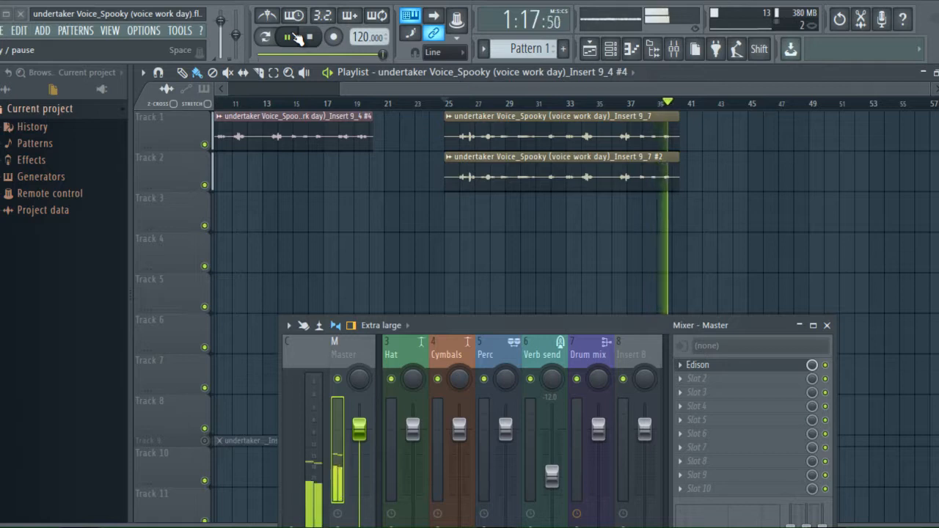
{"action": "left_click", "coordinate": [293, 36]}
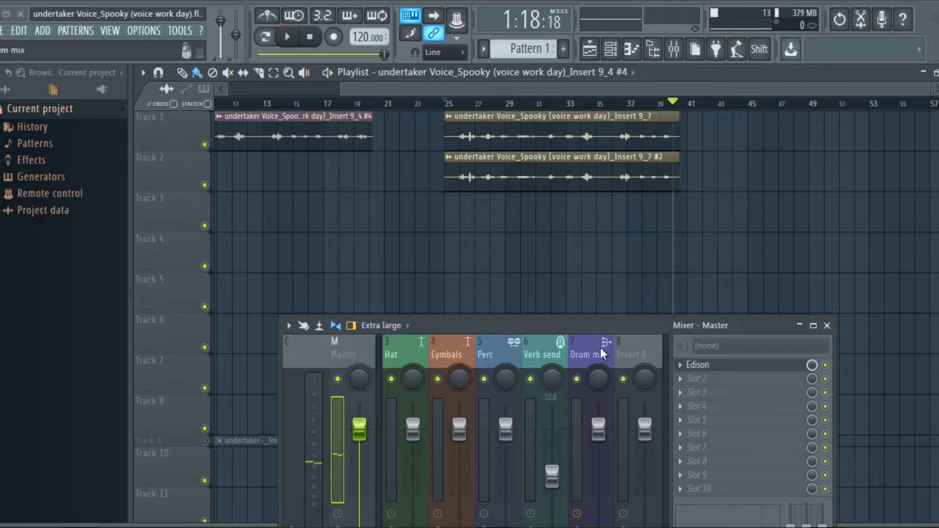
Step: Switch off all effects on mixer tracks Insert 10 and Insert 11
{"action": "left_click", "coordinate": [526, 347]}
{"action": "key", "text": "Right"}
{"action": "key", "text": "Right"}
{"action": "key", "text": "Right"}
{"action": "key", "text": "Right"}
{"action": "key", "text": "Right"}
{"action": "key", "text": "Right"}
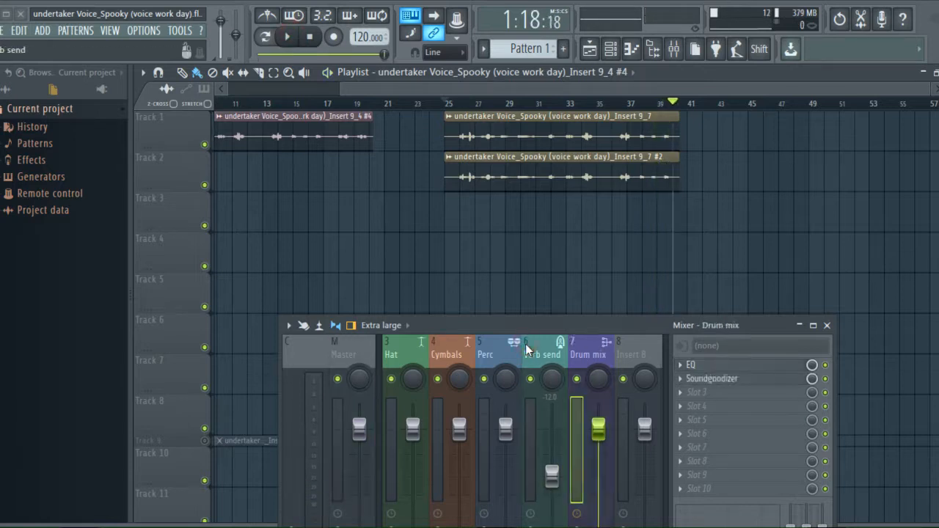
{"action": "key", "text": "Left"}
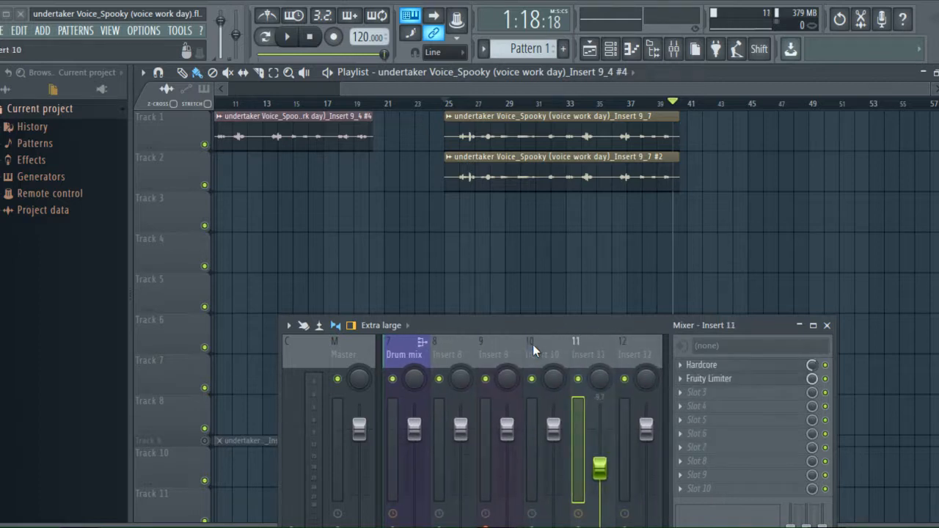
{"action": "left_click", "coordinate": [532, 344]}
{"action": "left_click_drag", "start_coordinate": [673, 325], "coordinate": [696, 255]}
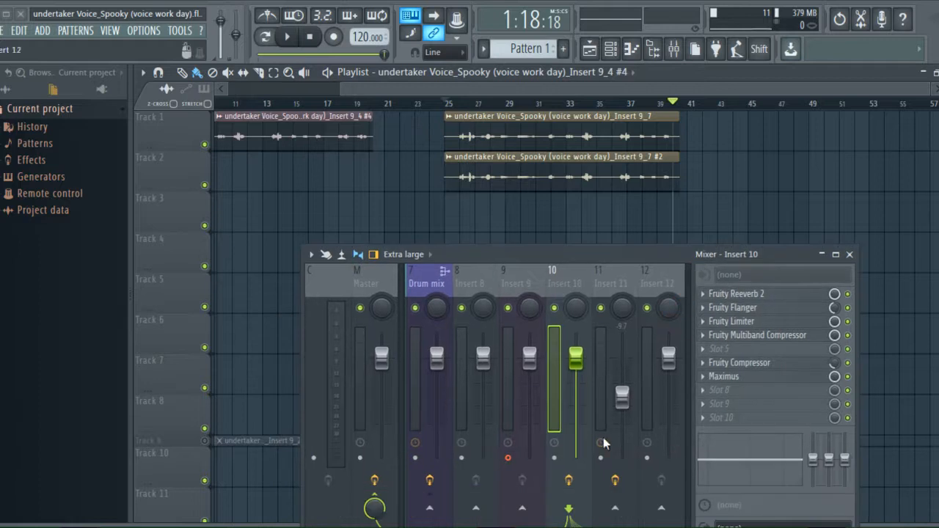
{"action": "left_click", "coordinate": [615, 481]}
{"action": "left_click_drag", "start_coordinate": [594, 256], "coordinate": [584, 375]}
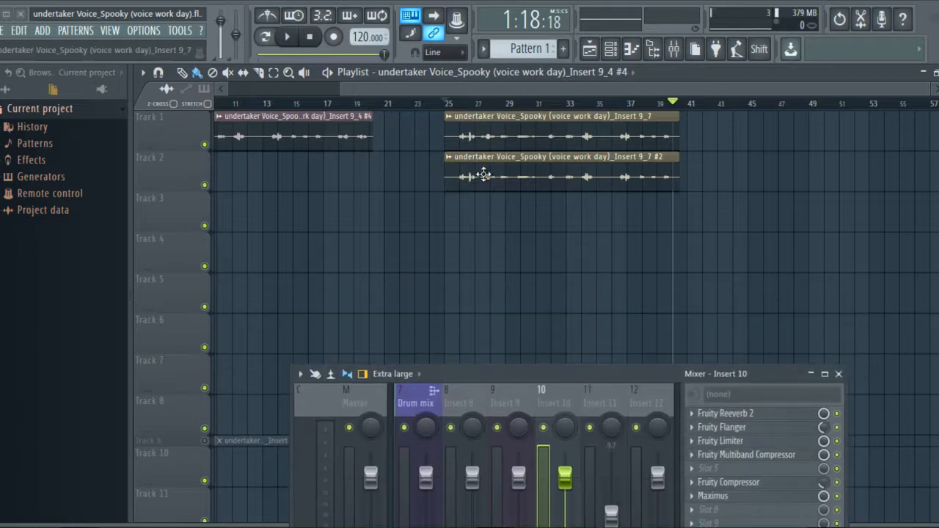
Step: Play the two layered clips from bar 25 without their effects, with the full mixer in view, and stop playback
{"action": "left_click", "coordinate": [446, 106]}
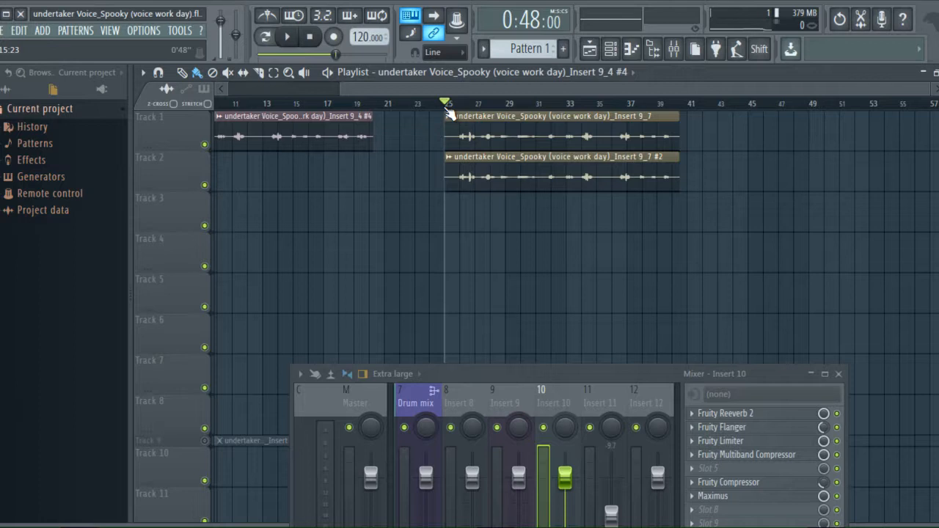
{"action": "key", "text": "space"}
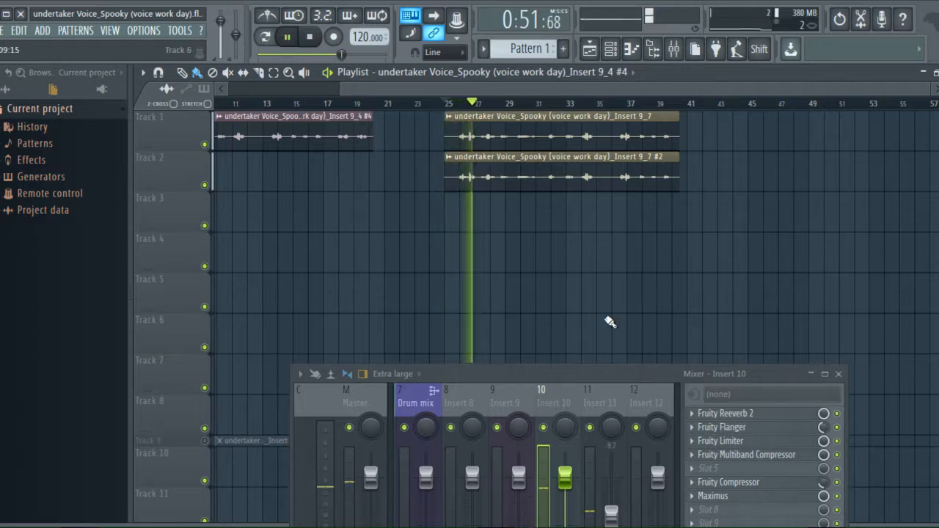
{"action": "left_click_drag", "start_coordinate": [602, 367], "coordinate": [591, 229]}
{"action": "left_click", "coordinate": [309, 38]}
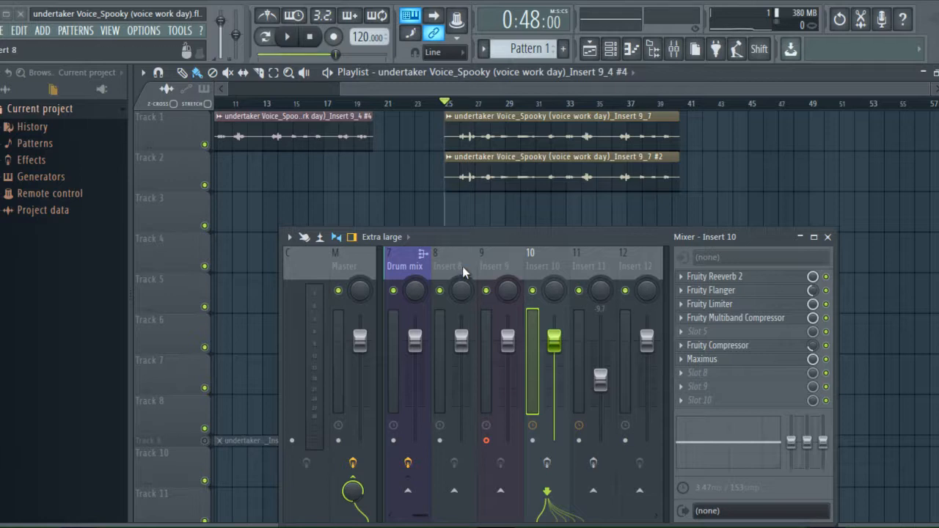
Step: Re-enable Insert 10's effects, bypassing Fruity Flanger, Fruity Limiter, Fruity Compressor, Maximus and Slot 5 while keeping Fruity Reeverb 2 and Fruity Multiband Compressor on
{"action": "left_click", "coordinate": [546, 462]}
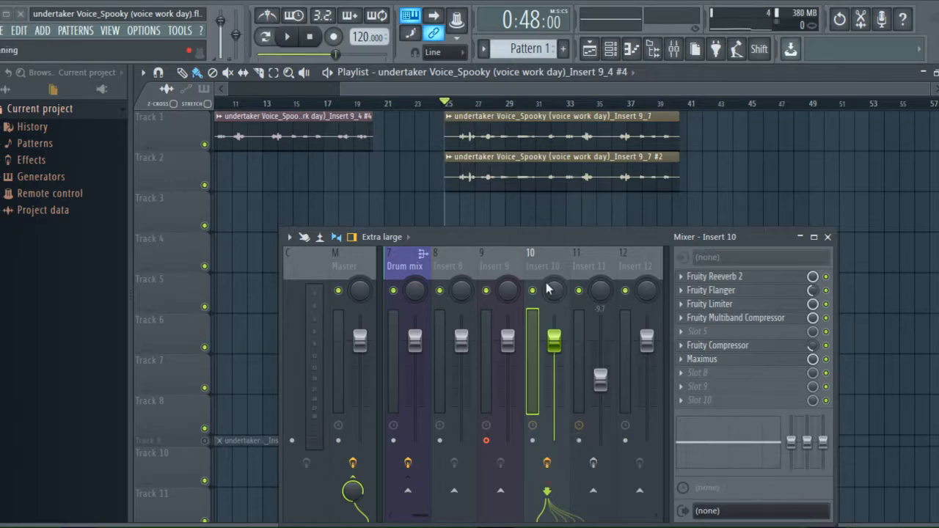
{"action": "left_click", "coordinate": [825, 290]}
{"action": "left_click", "coordinate": [826, 304]}
{"action": "left_click", "coordinate": [826, 318]}
{"action": "left_click", "coordinate": [825, 359]}
{"action": "left_click", "coordinate": [825, 345]}
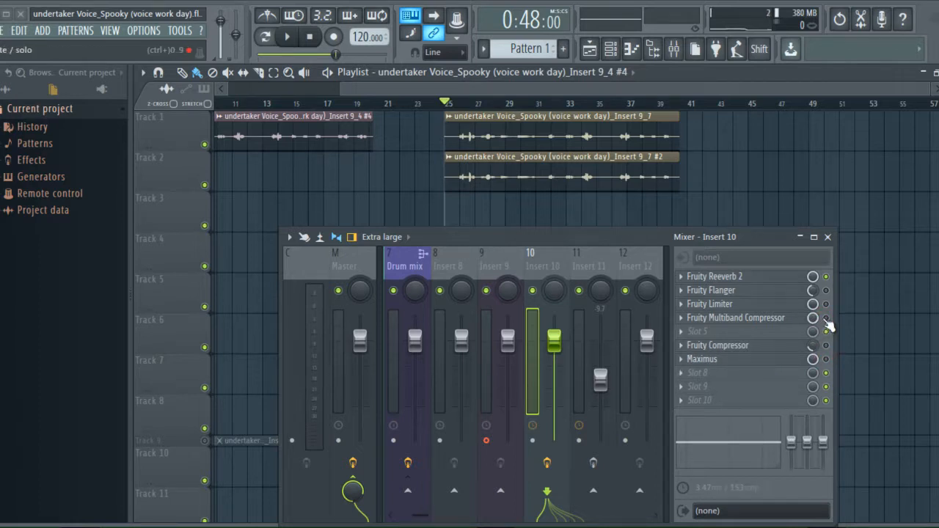
{"action": "left_click", "coordinate": [826, 318]}
{"action": "left_click", "coordinate": [826, 343]}
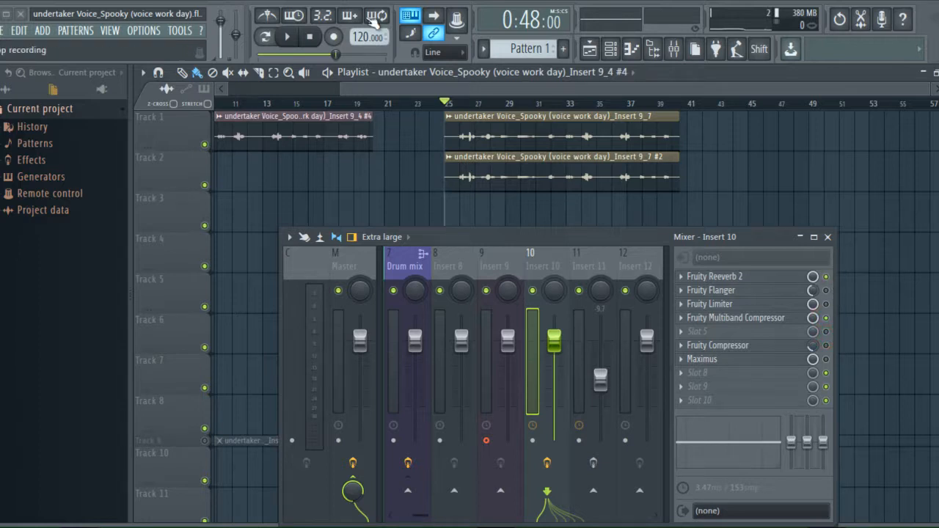
Step: Mute Track 2 during playback from bar 25 to hear only the Track 1 clip, and stop
{"action": "left_click", "coordinate": [287, 36]}
{"action": "left_click", "coordinate": [205, 186]}
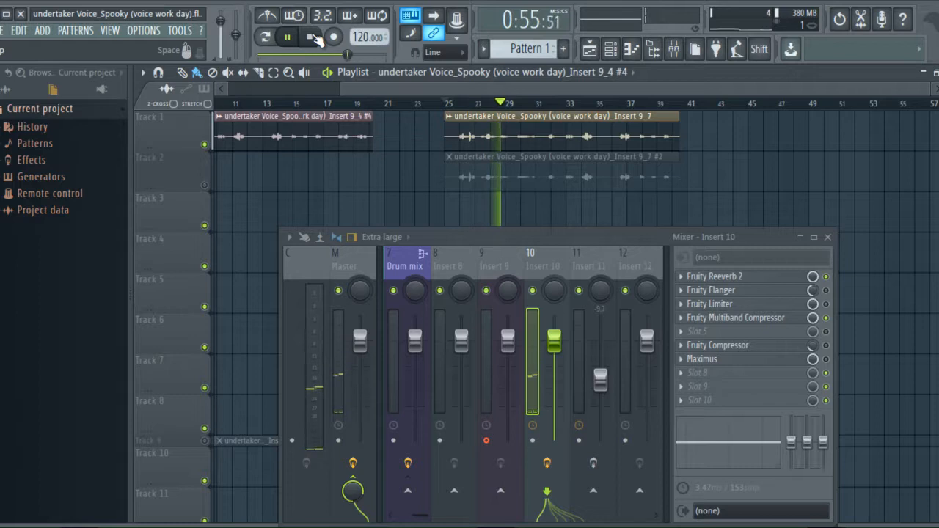
{"action": "left_click", "coordinate": [314, 38]}
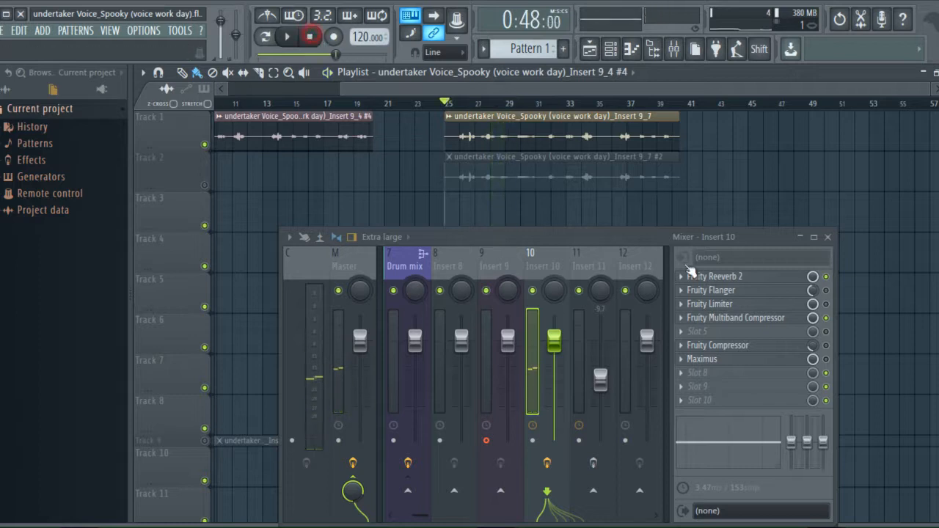
Step: Open Fruity Reeverb 2 on Insert 10 and move the mixer clear of it to review the reverb controls
{"action": "left_click", "coordinate": [733, 276]}
{"action": "left_click_drag", "start_coordinate": [716, 237], "coordinate": [713, 351]}
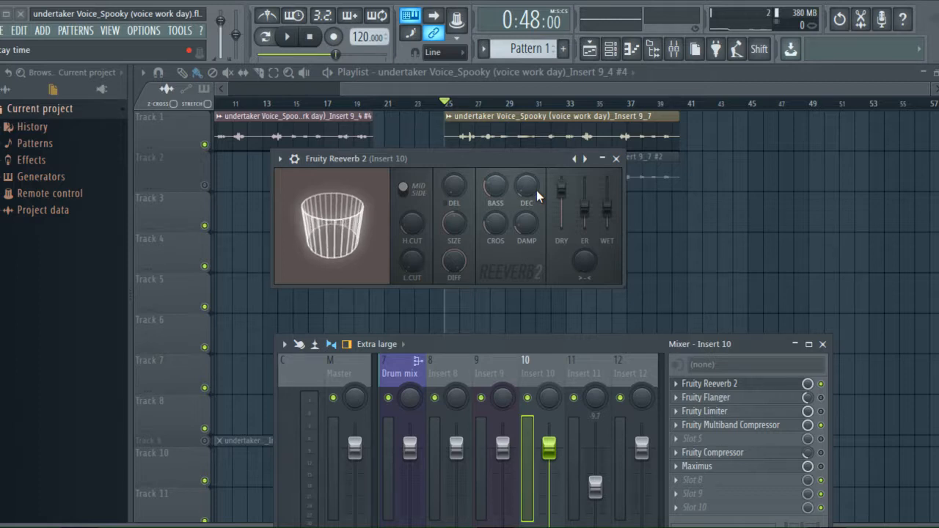
{"action": "left_click_drag", "start_coordinate": [531, 223], "coordinate": [513, 169]}
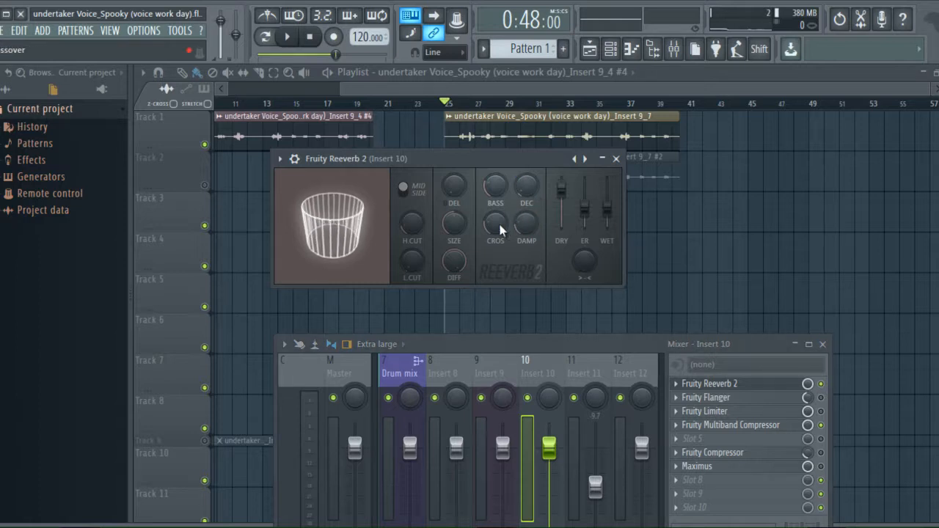
Step: Raise Fruity Reeverb 2's room size to a very large room, play the Track 1 clip from bar 25, and pause
{"action": "left_click_drag", "start_coordinate": [459, 225], "coordinate": [463, 256]}
{"action": "left_click_drag", "start_coordinate": [452, 219], "coordinate": [445, 169]}
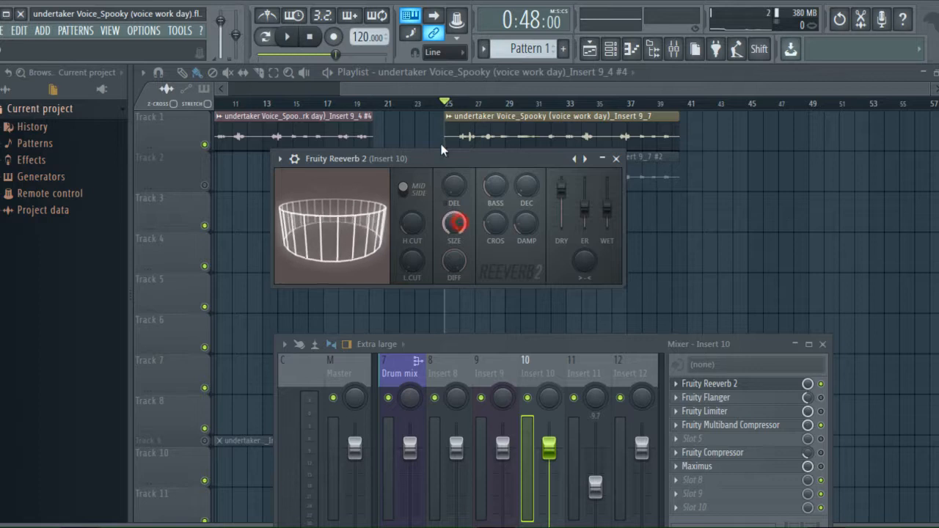
{"action": "left_click", "coordinate": [288, 37]}
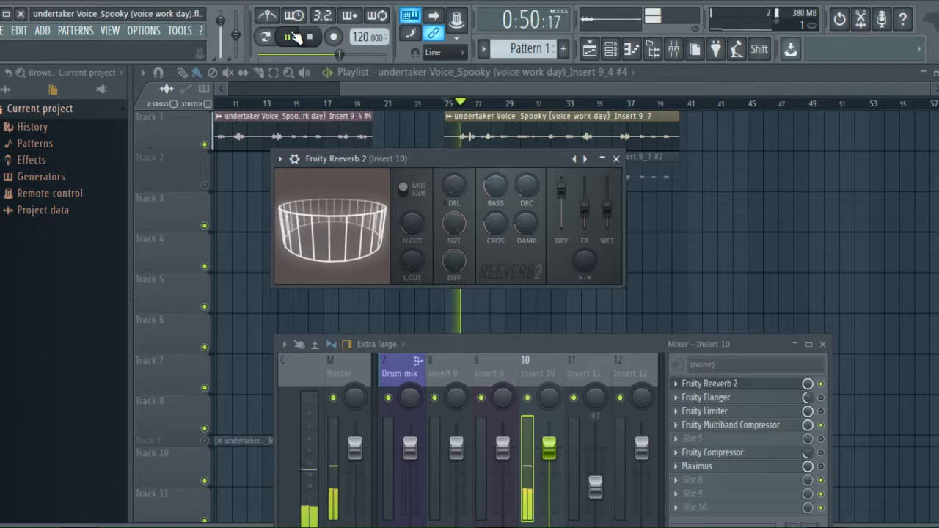
{"action": "left_click", "coordinate": [290, 37]}
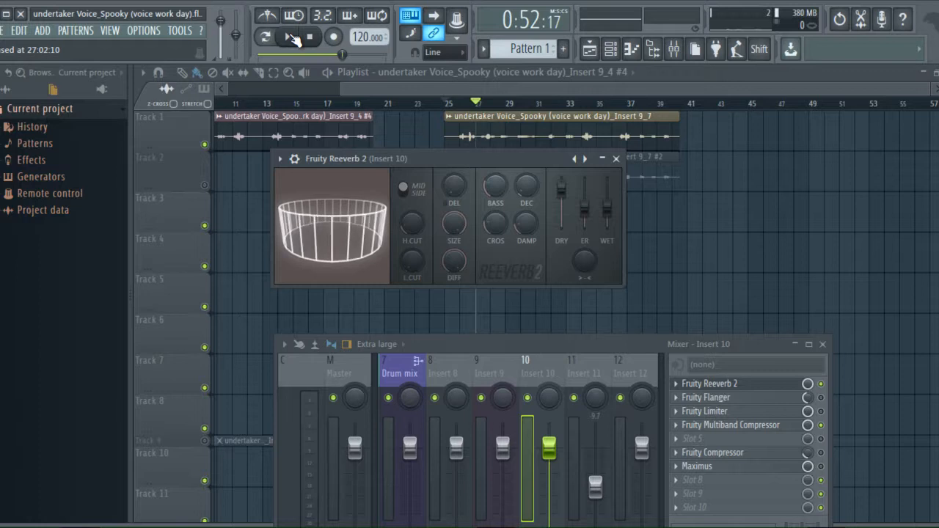
Step: Lower Fruity Reeverb 2's room size to its minimum, resume playback to hear the small room, and pause
{"action": "left_click_drag", "start_coordinate": [454, 223], "coordinate": [486, 380]}
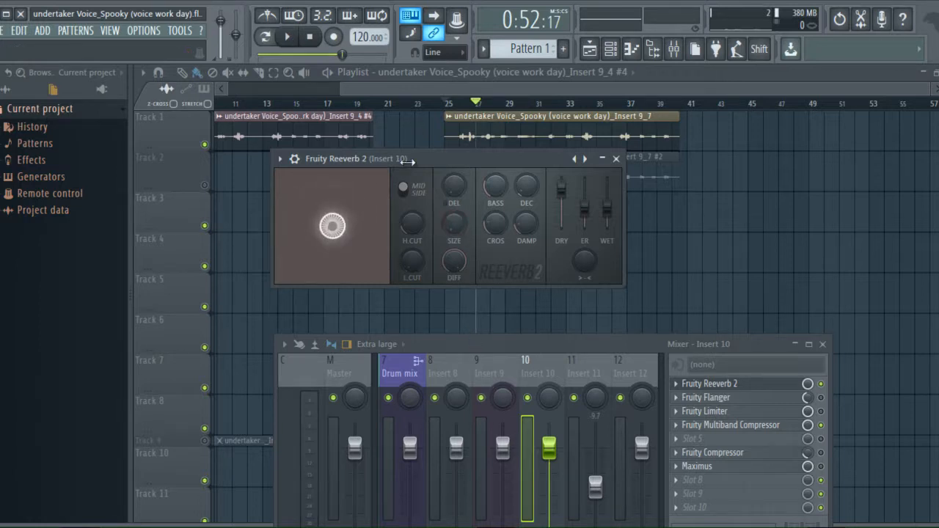
{"action": "left_click", "coordinate": [294, 38]}
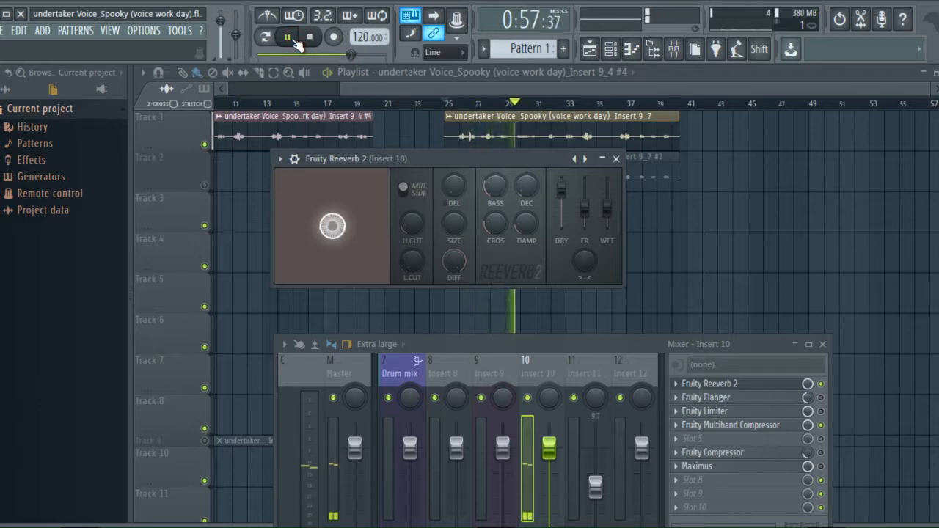
{"action": "left_click", "coordinate": [288, 38]}
Step: Set Fruity Reeverb 2 back to a medium-large room size, raise its wet level during playback, and pause
{"action": "left_click", "coordinate": [454, 223]}
{"action": "left_click_drag", "start_coordinate": [400, 101], "coordinate": [397, 97]}
{"action": "left_click_drag", "start_coordinate": [529, 222], "coordinate": [533, 240]}
{"action": "left_click_drag", "start_coordinate": [461, 221], "coordinate": [462, 243]}
{"action": "left_click", "coordinate": [286, 36]}
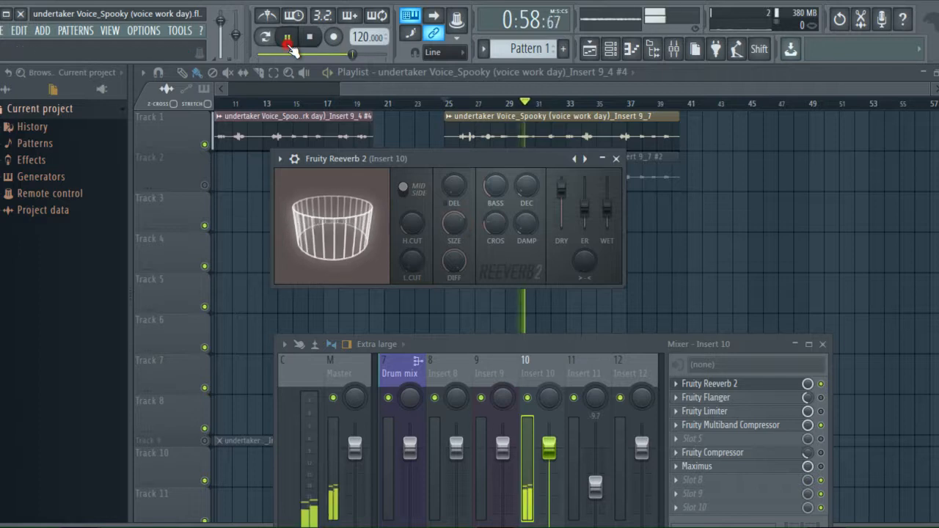
{"action": "left_click_drag", "start_coordinate": [607, 208], "coordinate": [608, 188]}
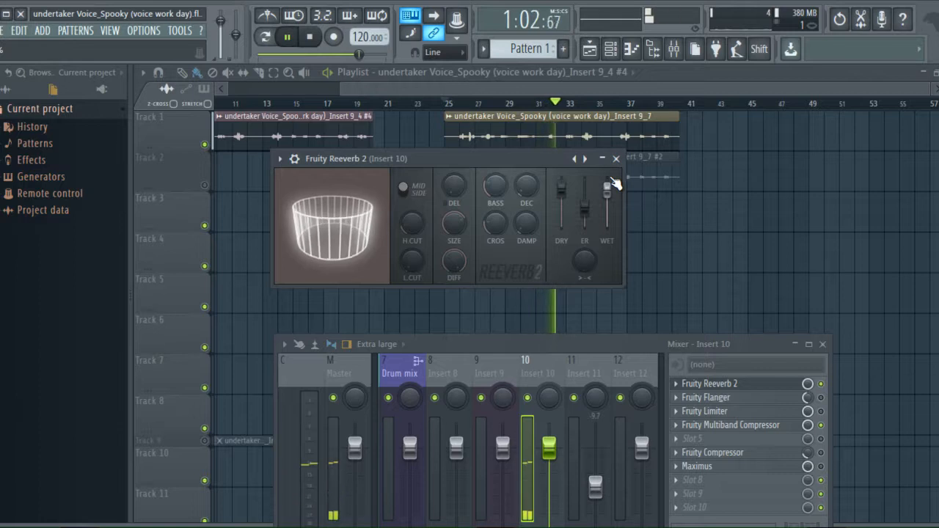
{"action": "left_click", "coordinate": [287, 37]}
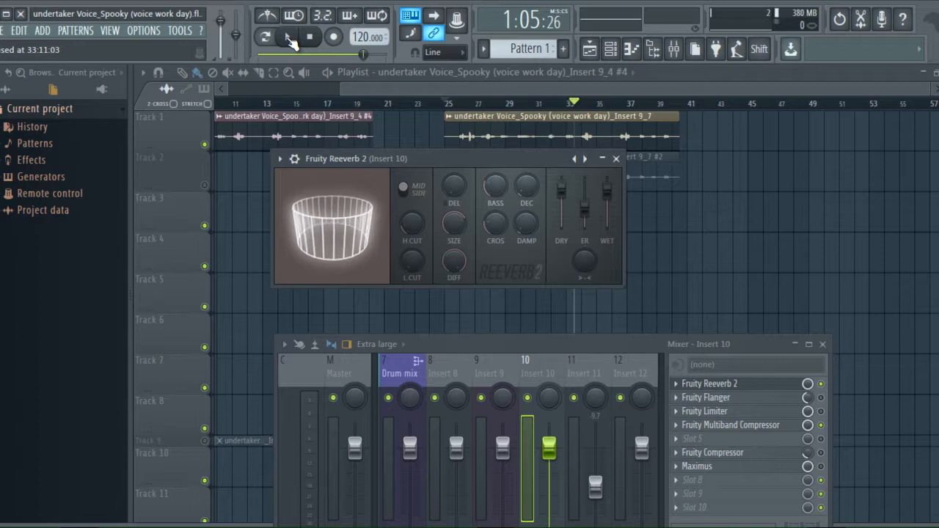
Step: Close the reverb window, play the Track 1 clip from bar 25 through Insert 10's active effects, stop, and move the mixer up
{"action": "left_click_drag", "start_coordinate": [433, 83], "coordinate": [245, 105]}
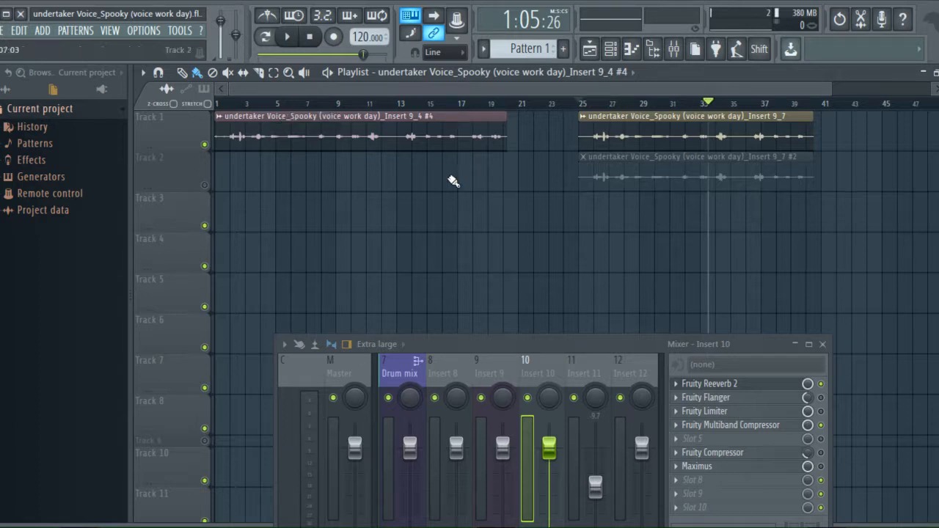
{"action": "left_click", "coordinate": [583, 105]}
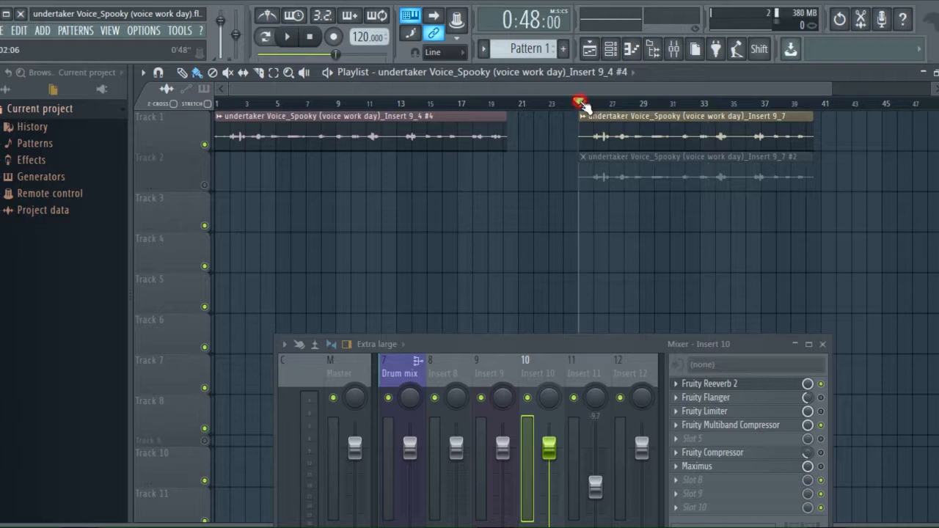
{"action": "left_click", "coordinate": [287, 37]}
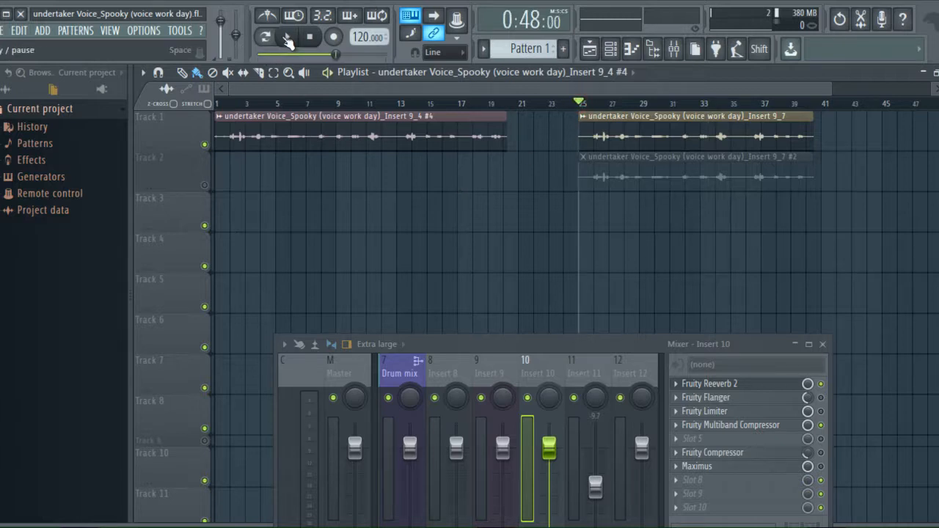
{"action": "left_click_drag", "start_coordinate": [324, 90], "coordinate": [451, 85]}
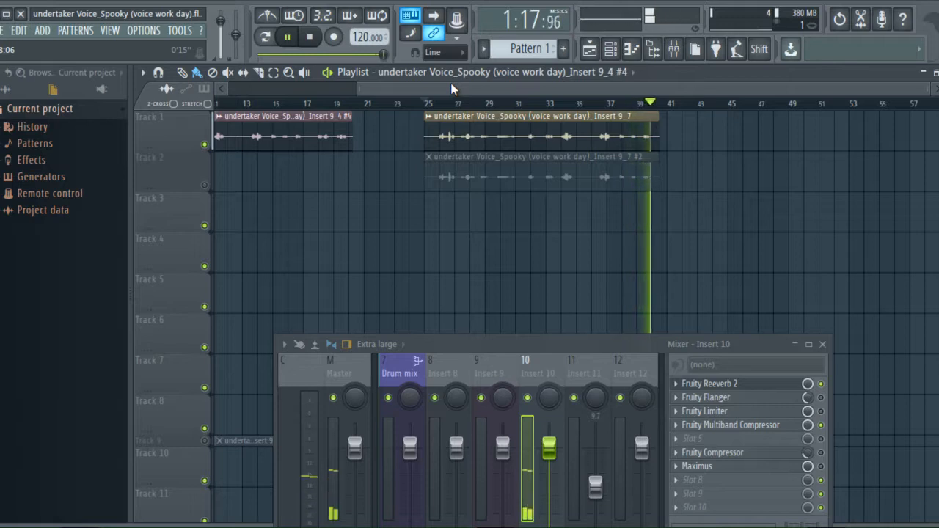
{"action": "key", "text": "space"}
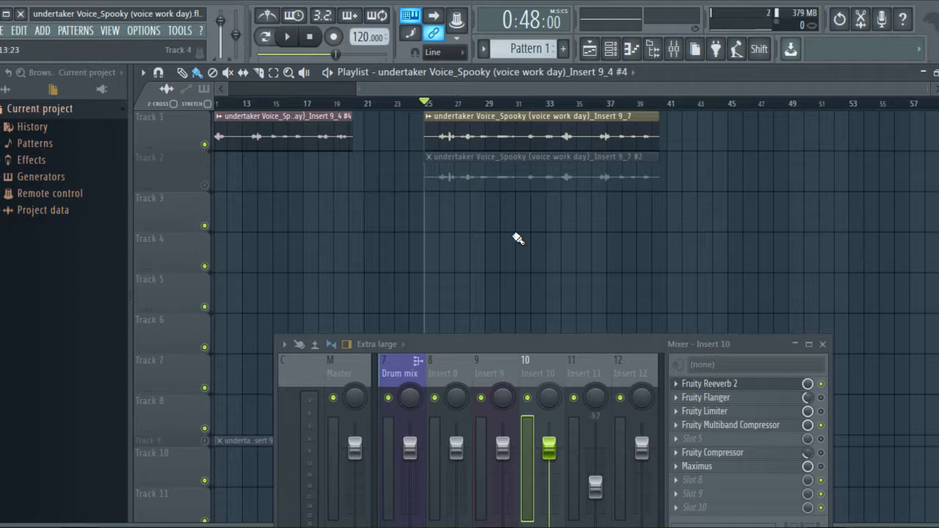
{"action": "left_click_drag", "start_coordinate": [535, 351], "coordinate": [505, 300]}
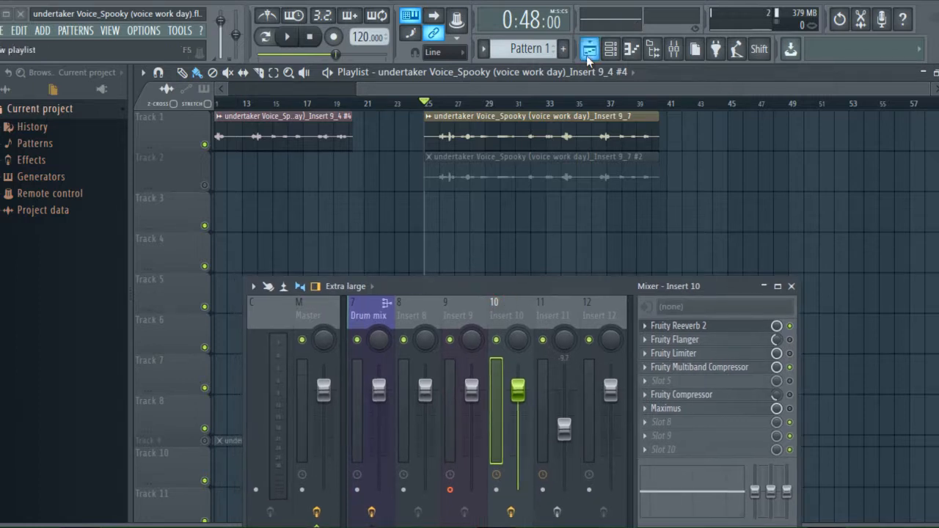
{"action": "left_click_drag", "start_coordinate": [570, 86], "coordinate": [516, 91]}
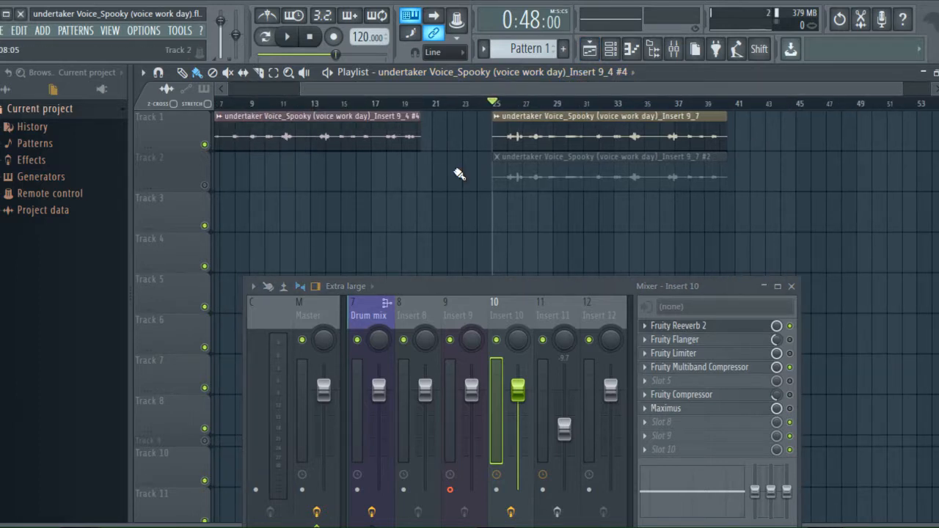